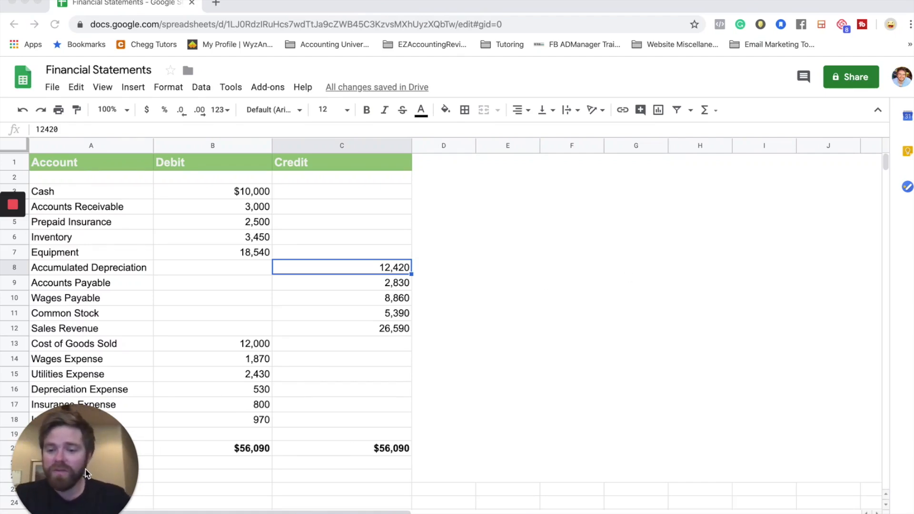
Step: Drag across the sheet tab bar at the bottom of the trial balance
mouse_move(85, 469)
mouse_down()
mouse_move(622, 488)
mouse_move(838, 471)
mouse_up()
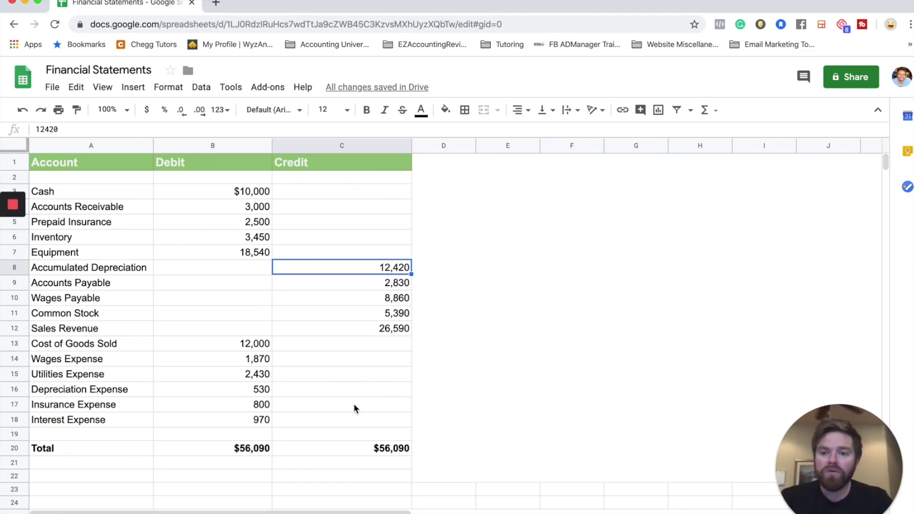
Step: Switch to the Balance Sheet and enter Cash as the first current asset in A5
key(ctrl+shift+Page_Down)
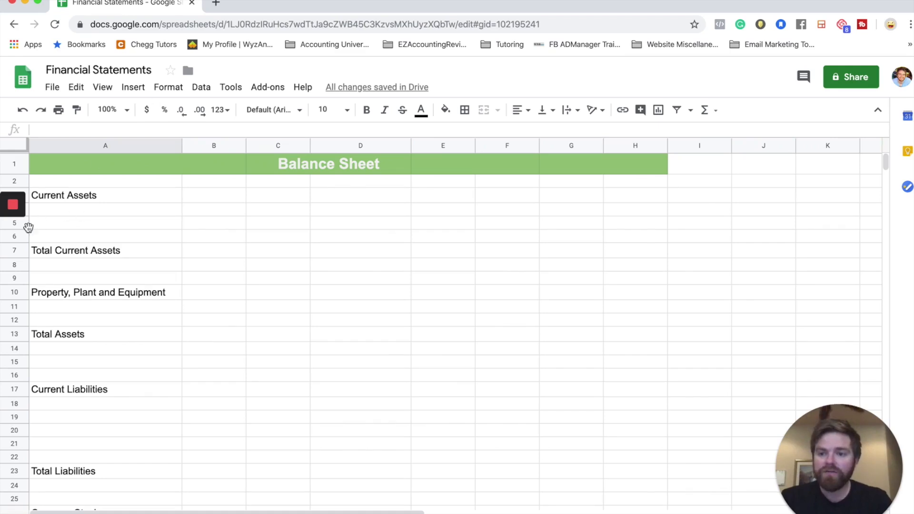
click(52, 224)
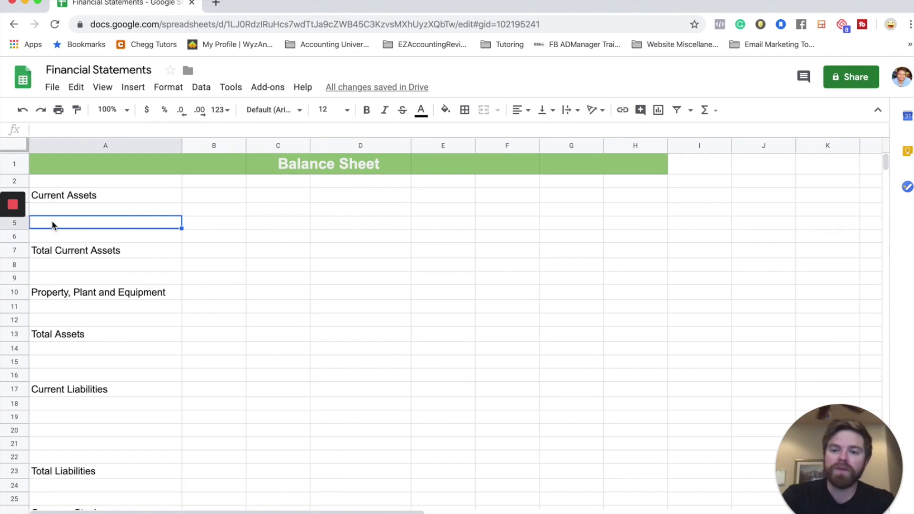
text(Cash)
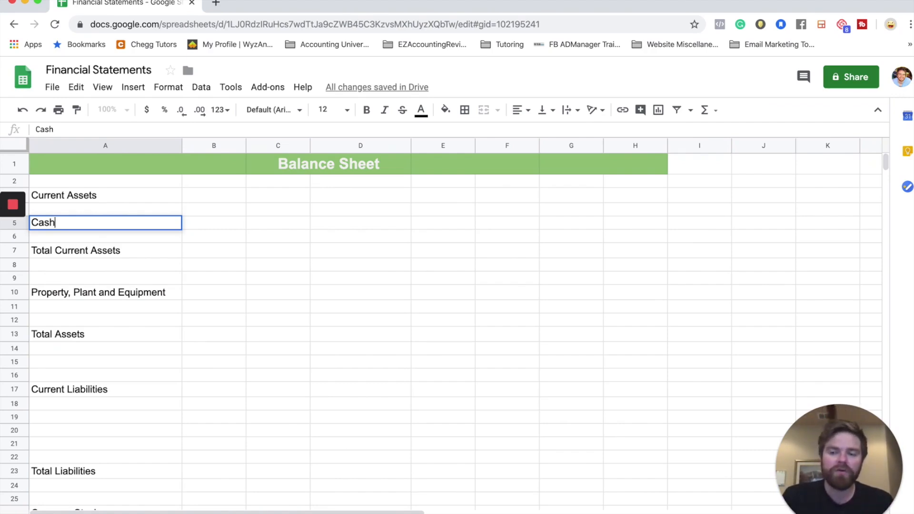
mouse_move(12, 204)
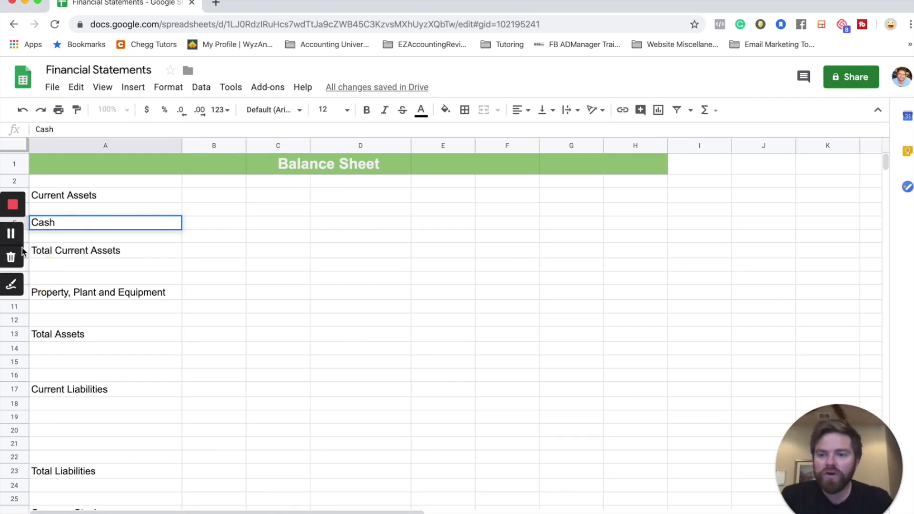
click(105, 279)
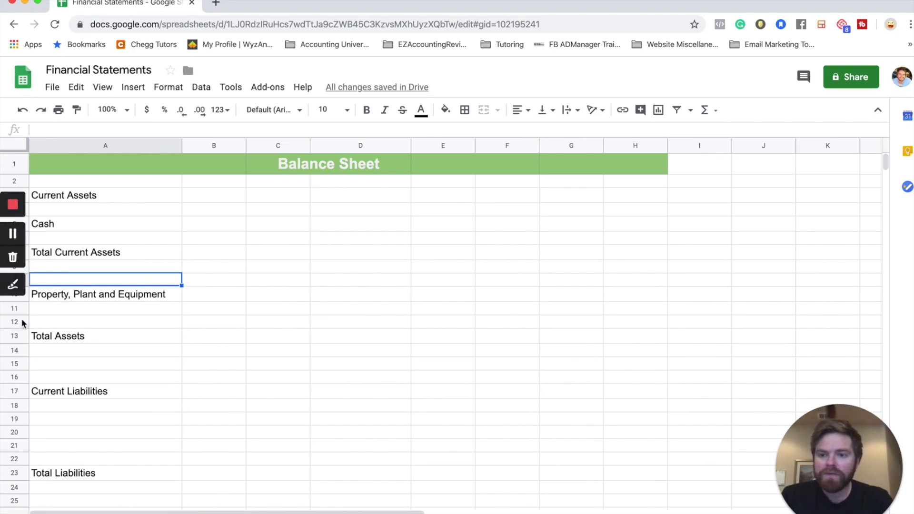
Step: Insert five blank rows above row 7, then return to the trial balance sheet
drag(14, 309, 21, 252)
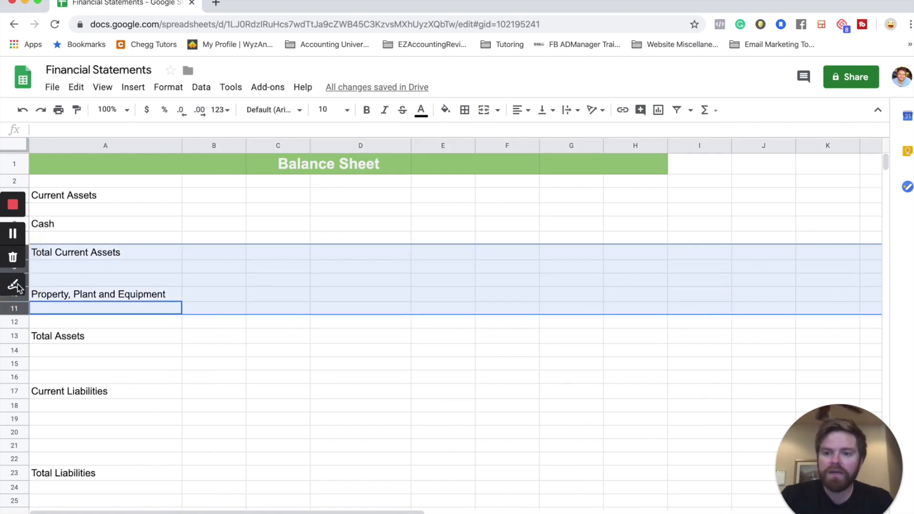
right_click(18, 308)
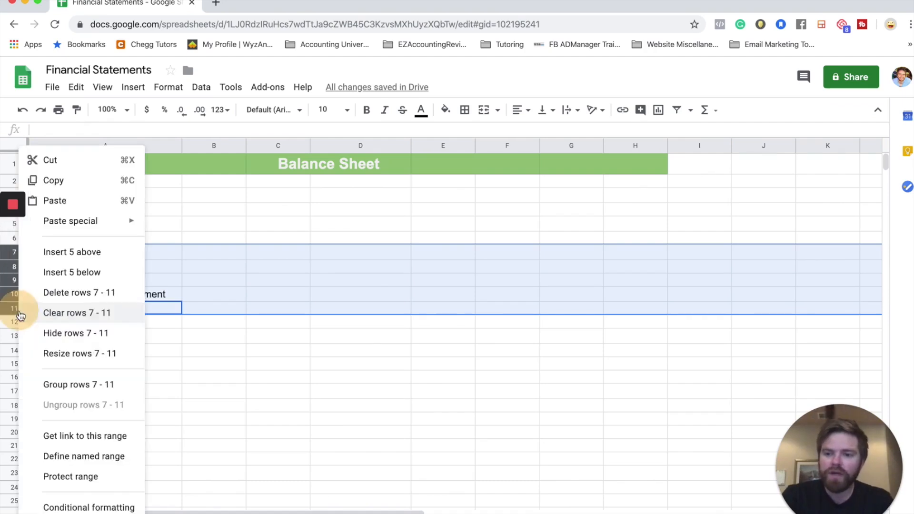
click(72, 251)
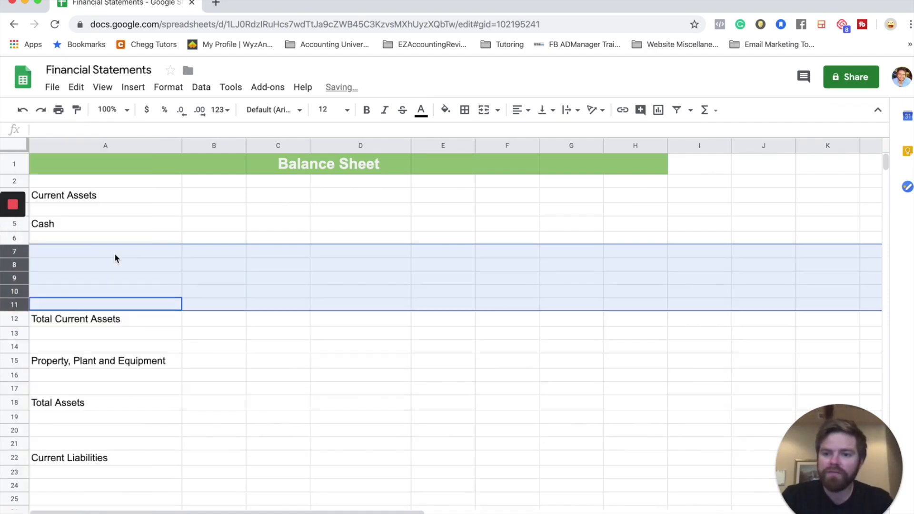
click(62, 237)
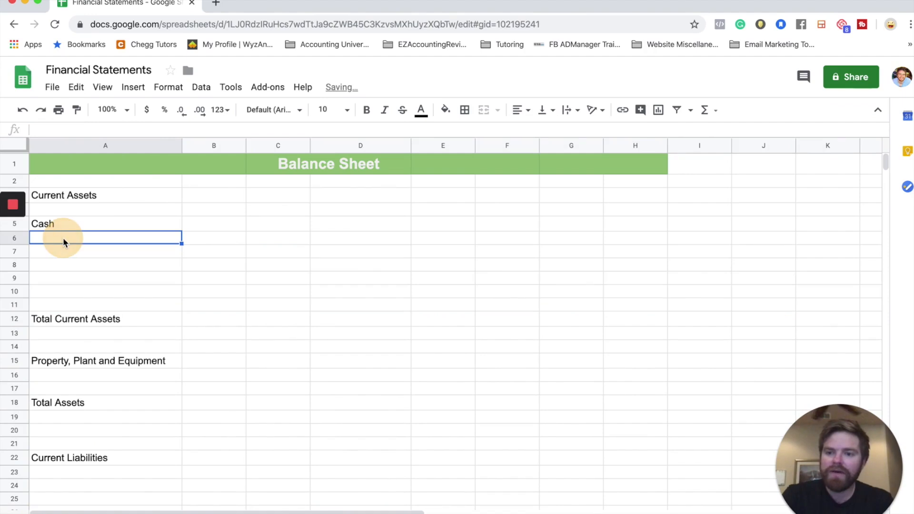
key(ctrl+shift+Page_Up)
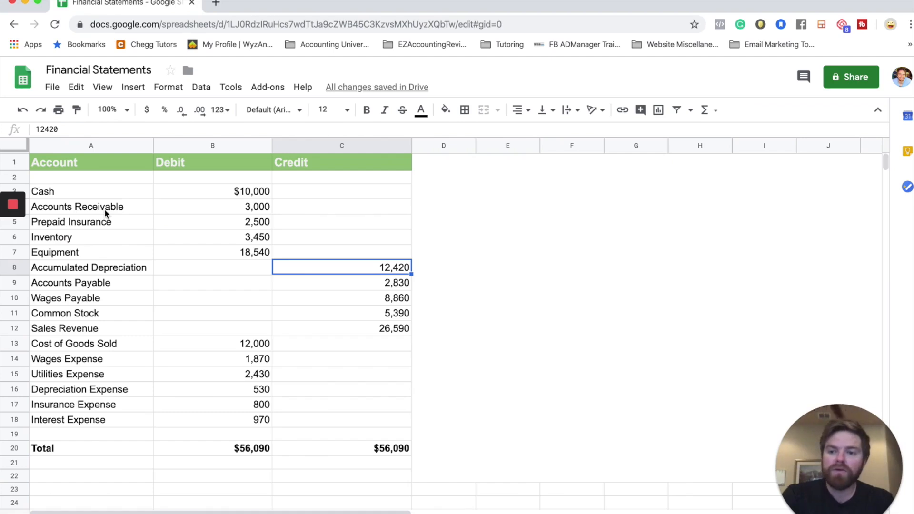
Step: Copy Accounts Receivable, Prepaid Insurance and Inventory names into A6:A8 of the Balance Sheet
click(105, 209)
drag(104, 209, 101, 241)
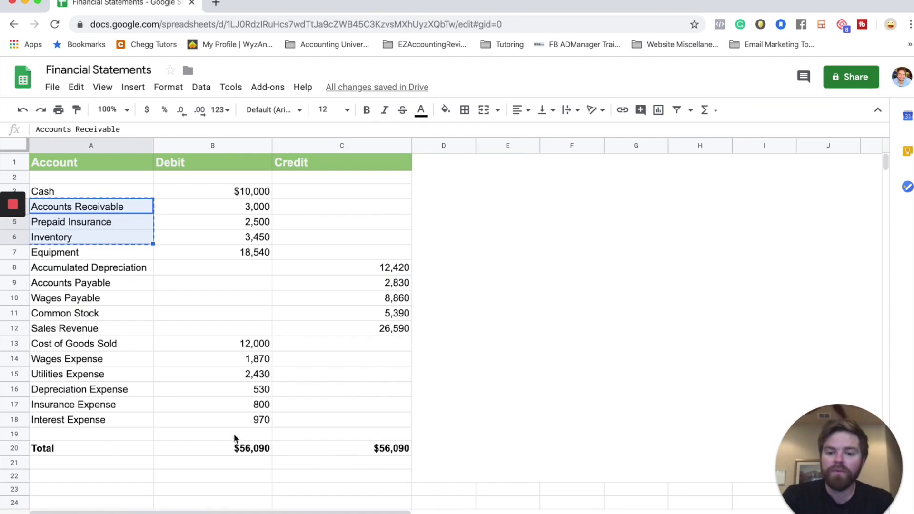
key(ctrl+shift+Page_Down)
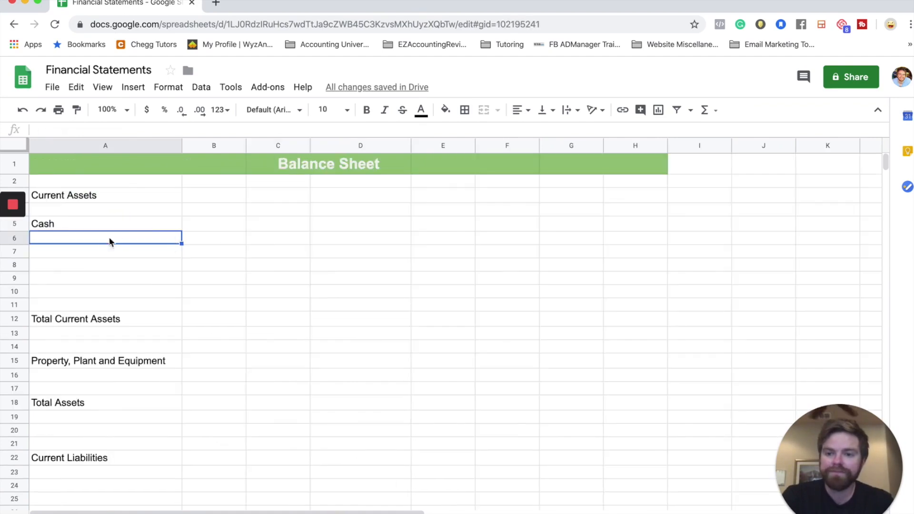
key(ctrl+v)
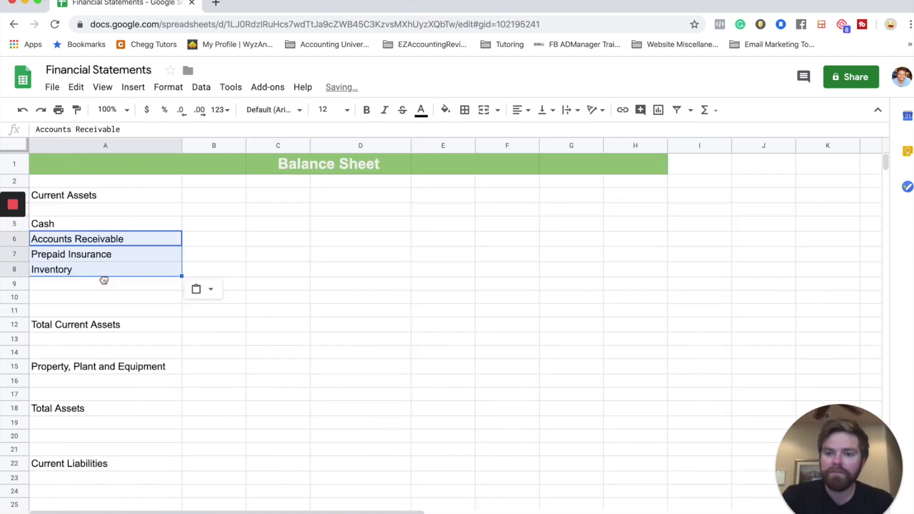
click(103, 282)
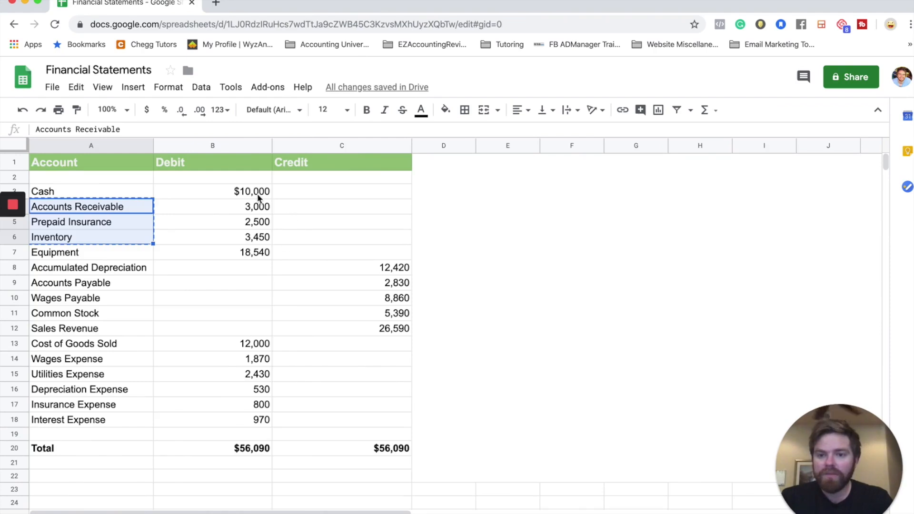
Step: Copy the four debit amounts ($10,000, 3,000, 2,500, 3,450) into B5:B8 beside the assets
drag(252, 192, 254, 237)
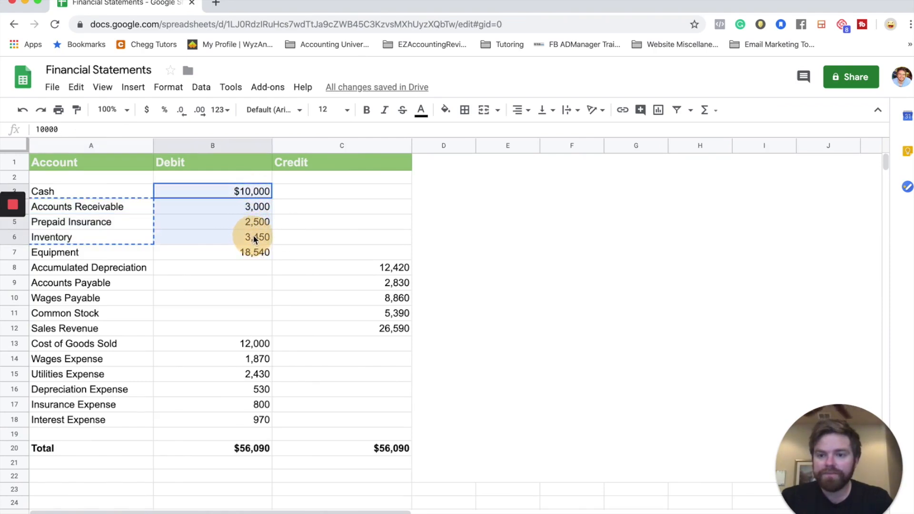
key(ctrl+c)
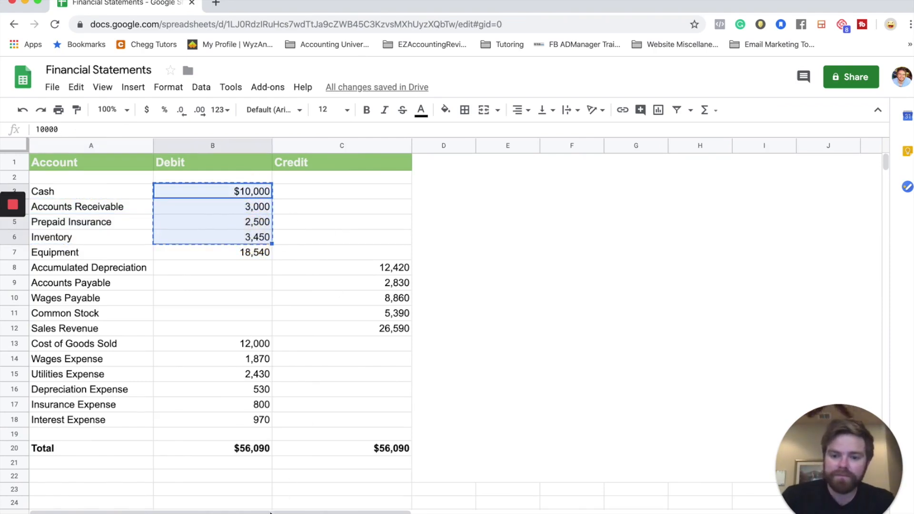
click(257, 509)
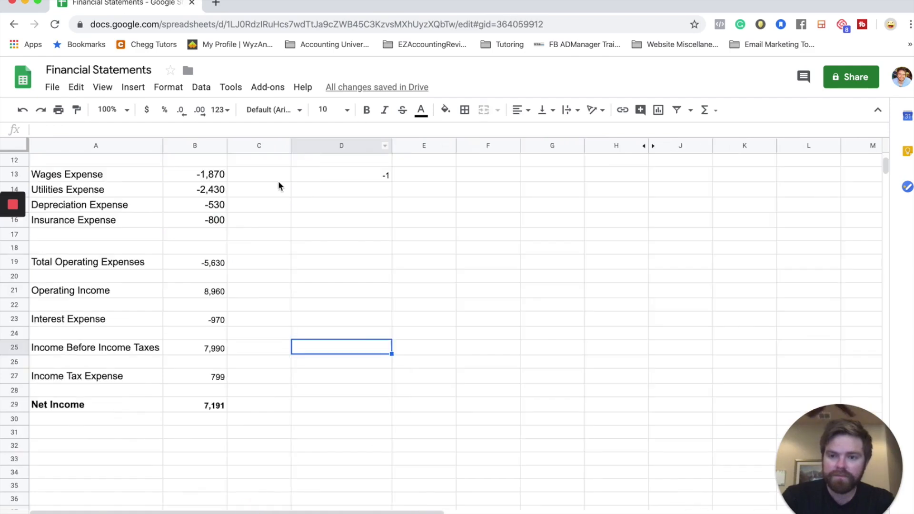
click(312, 504)
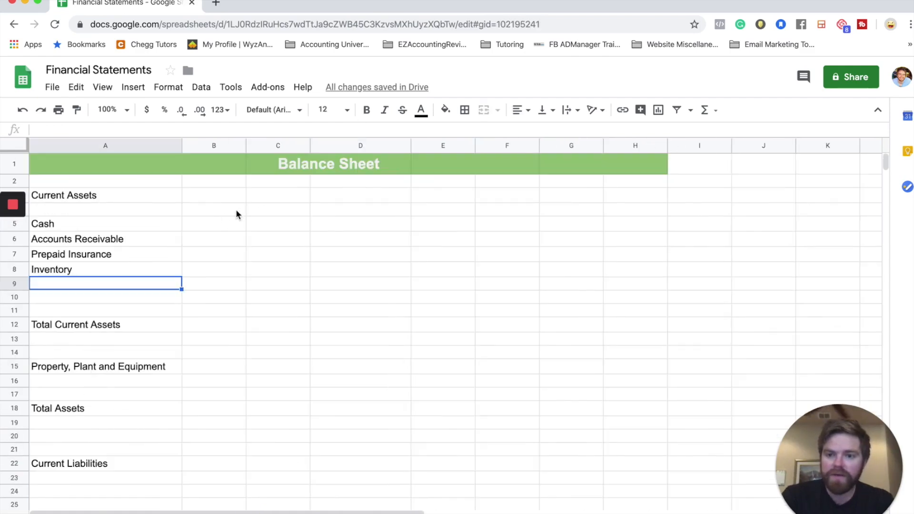
click(213, 228)
key(ctrl+v)
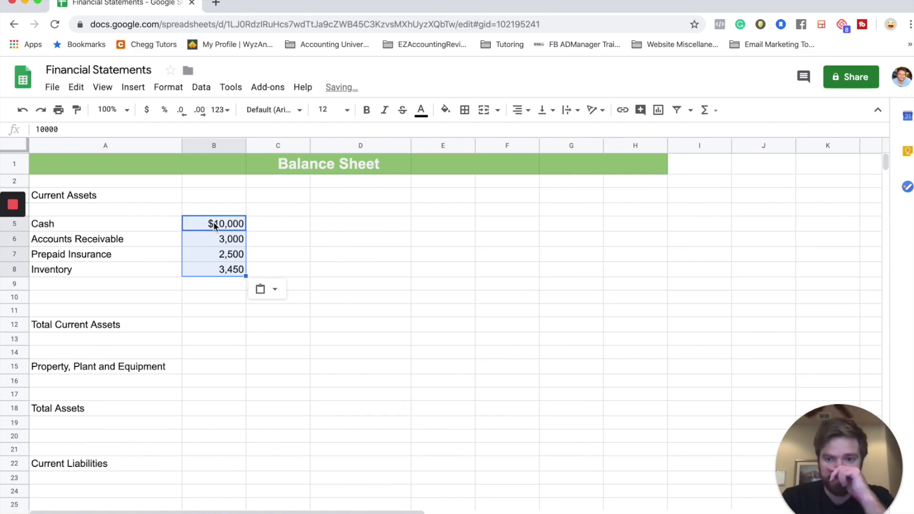
click(214, 299)
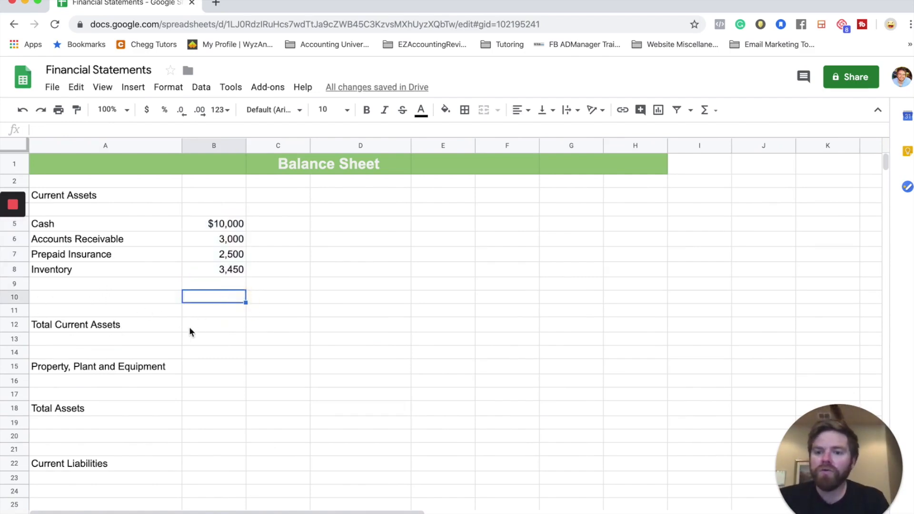
Step: Delete the leftover blank rows 10 and 11
drag(14, 310, 16, 294)
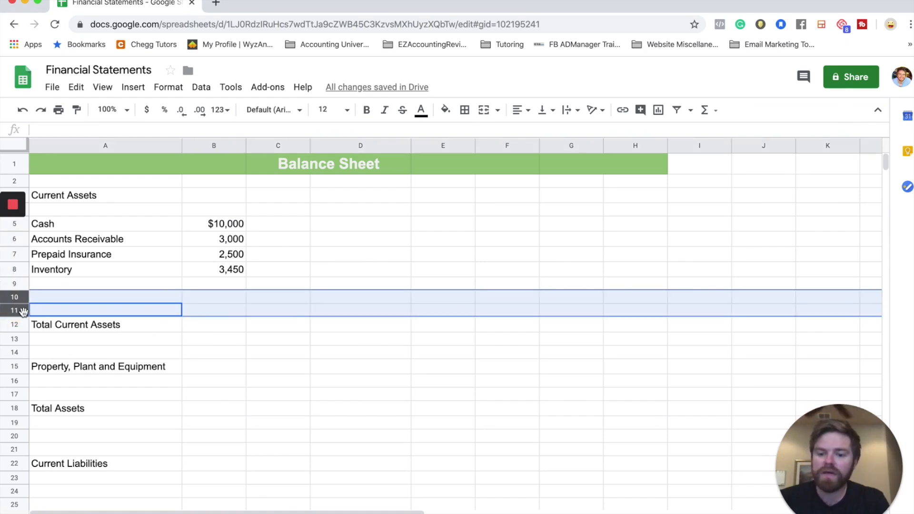
right_click(24, 311)
click(72, 291)
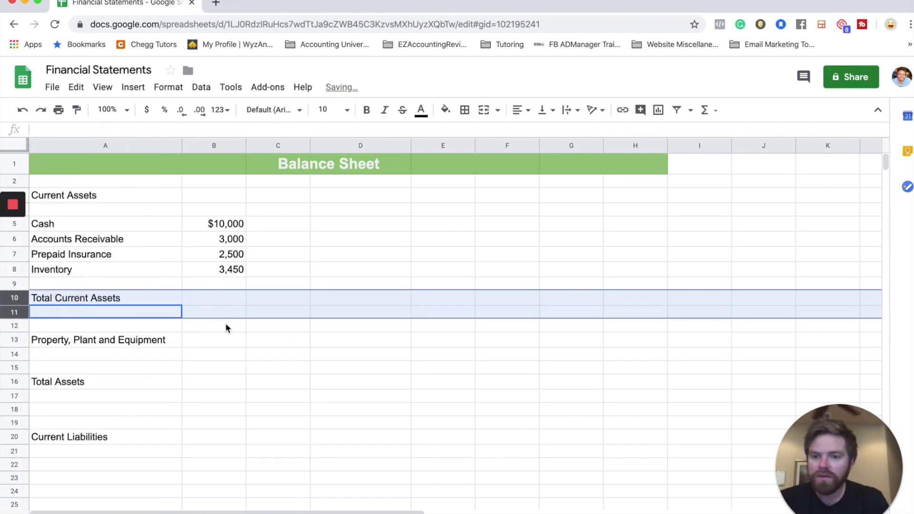
Step: Sum B5:B8 into Total Current Assets (18,950) and match the asset amounts' formatting
click(218, 296)
text(=)
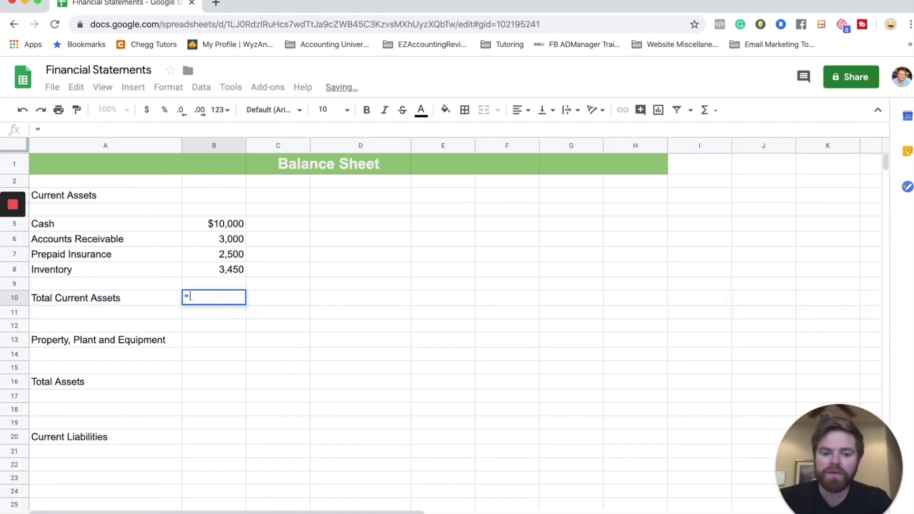
text(SUM()
click(225, 224)
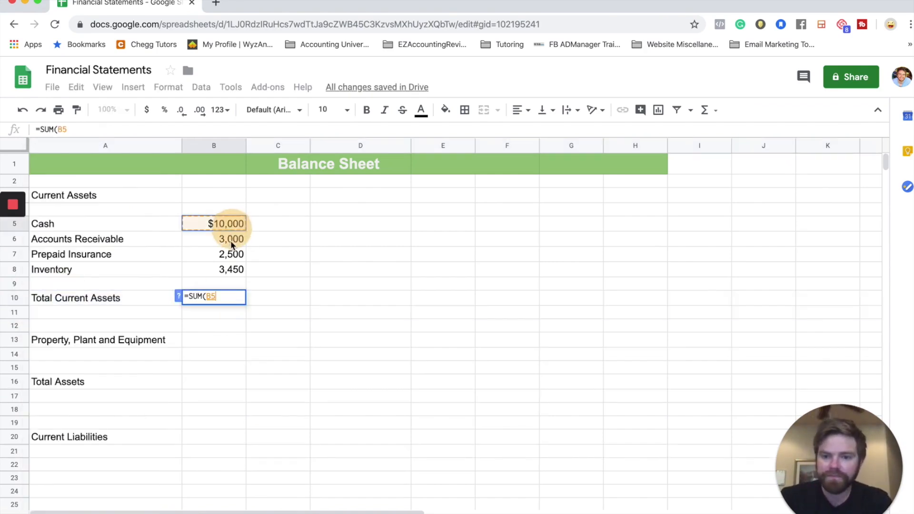
drag(226, 224, 224, 269)
text())
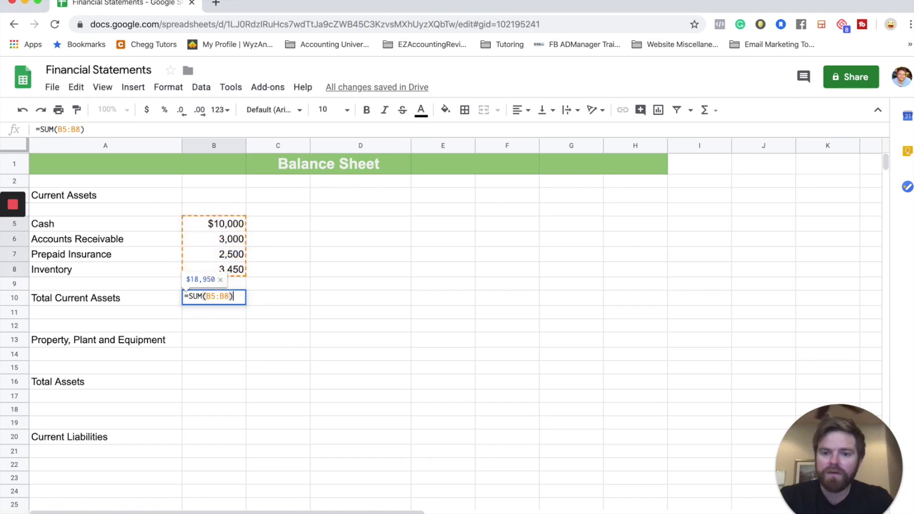
key(Return)
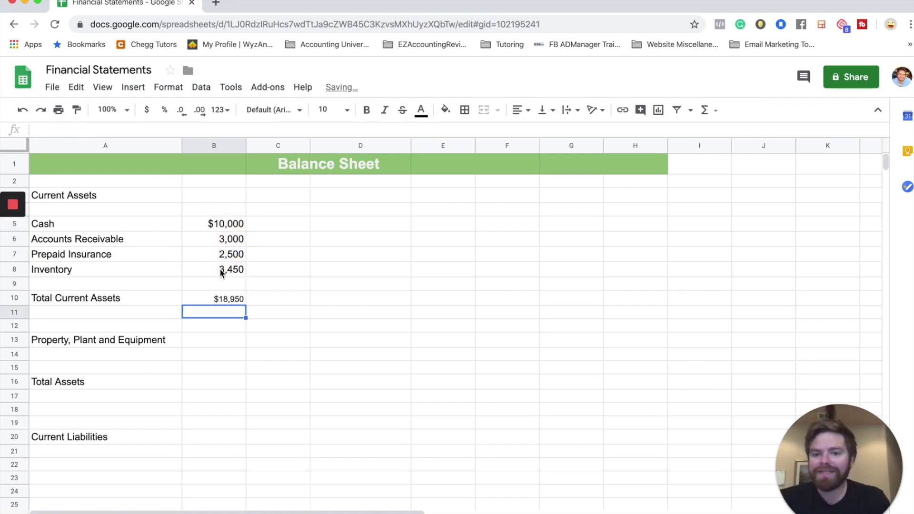
click(221, 272)
click(77, 110)
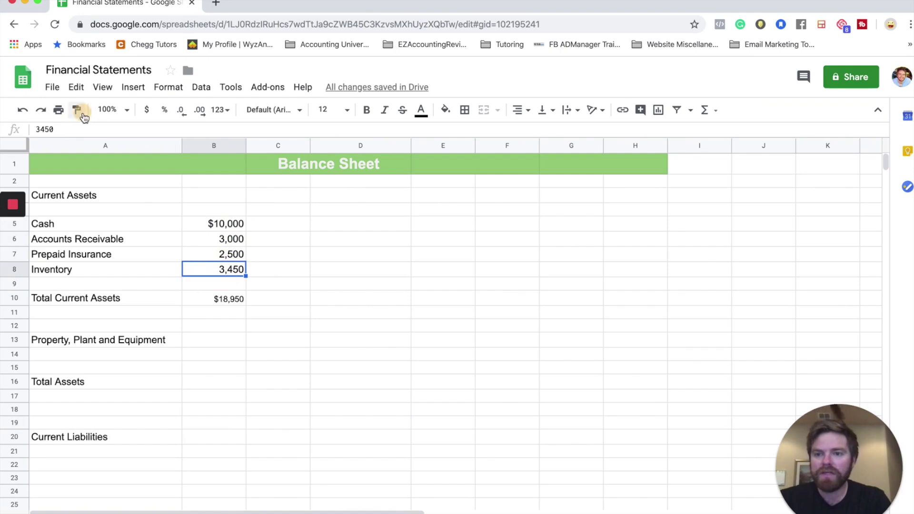
click(211, 302)
click(213, 325)
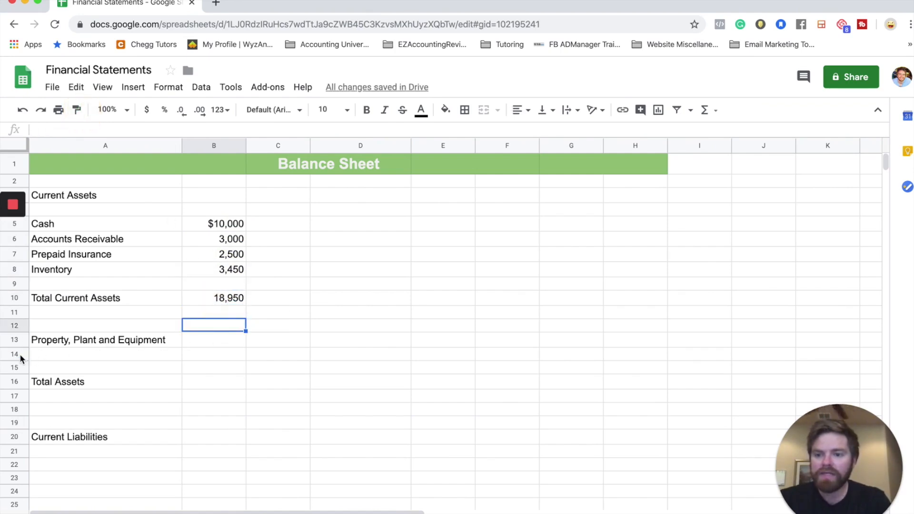
Step: Insert two blank rows below Property, Plant and Equipment
drag(20, 355, 18, 366)
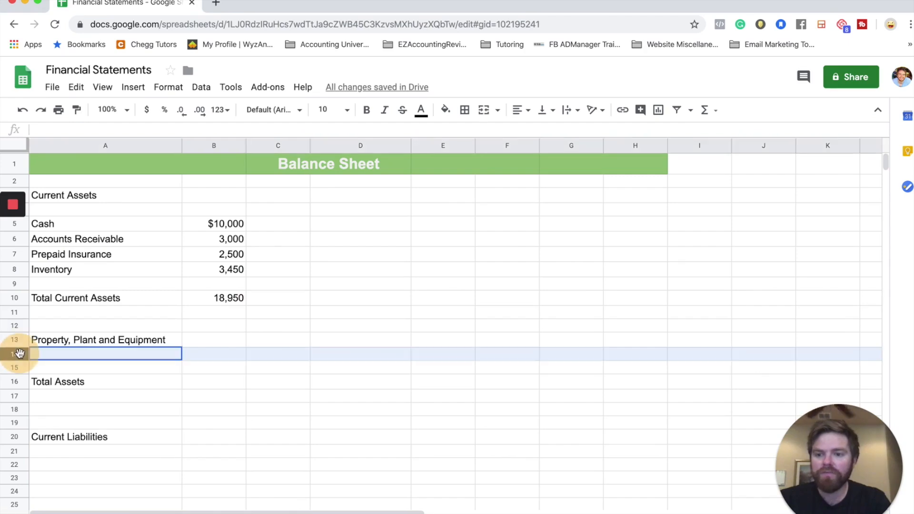
right_click(18, 366)
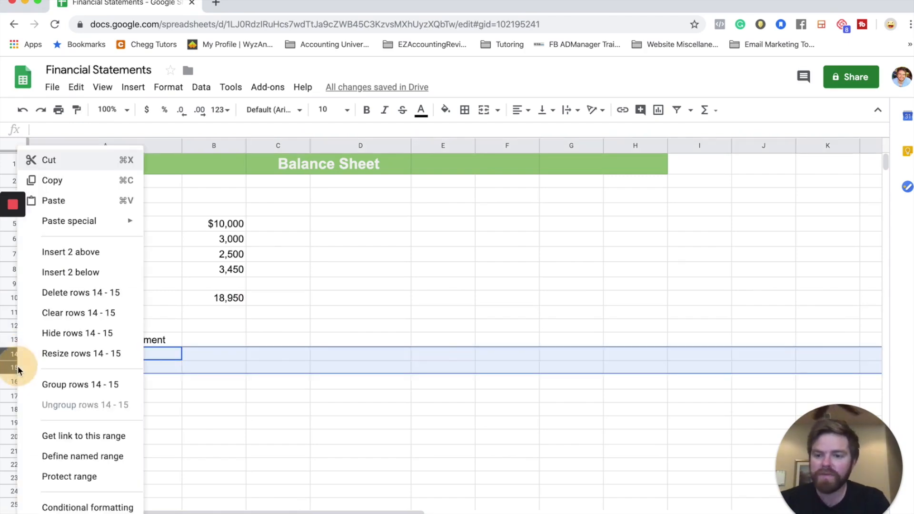
click(86, 256)
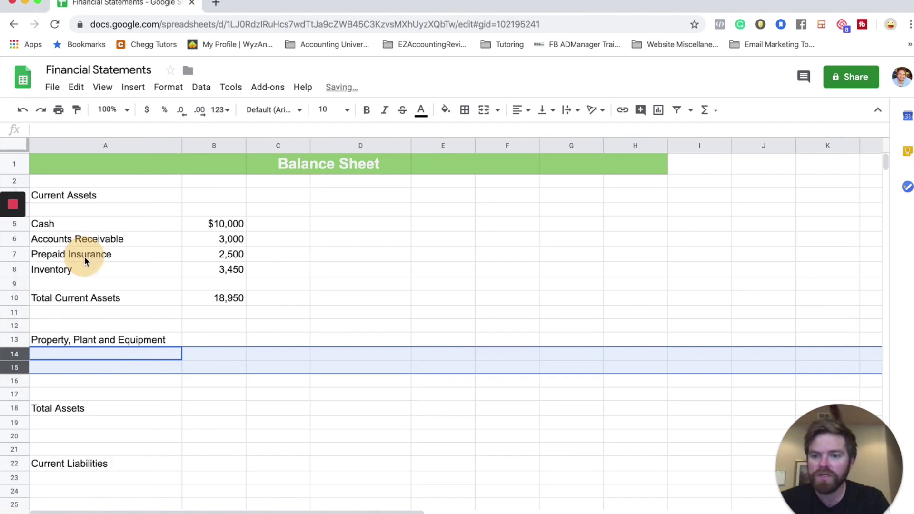
click(97, 370)
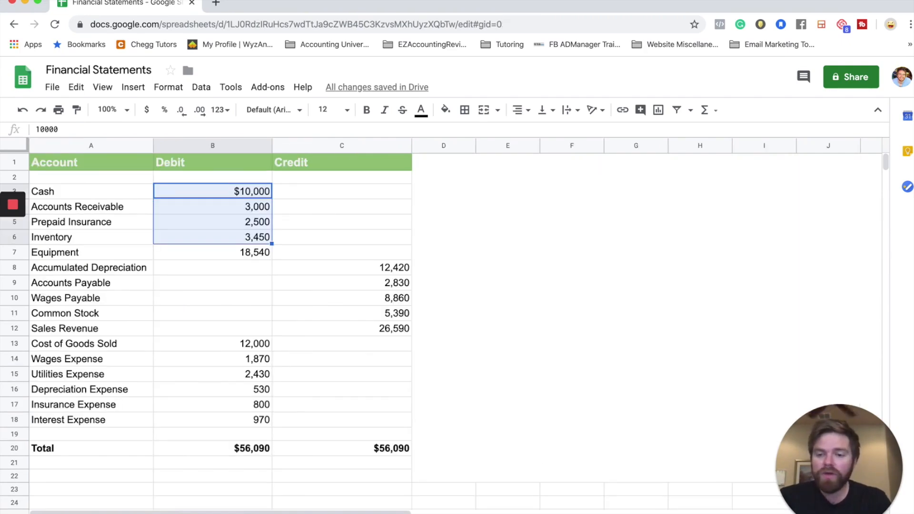
Step: Copy Equipment and its 18,540 balance from the trial balance into the new row
click(217, 330)
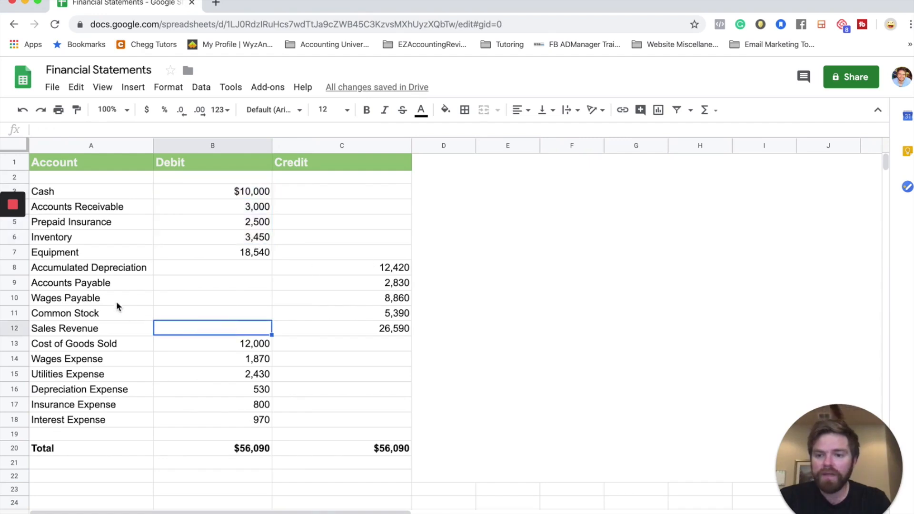
click(77, 256)
click(87, 270)
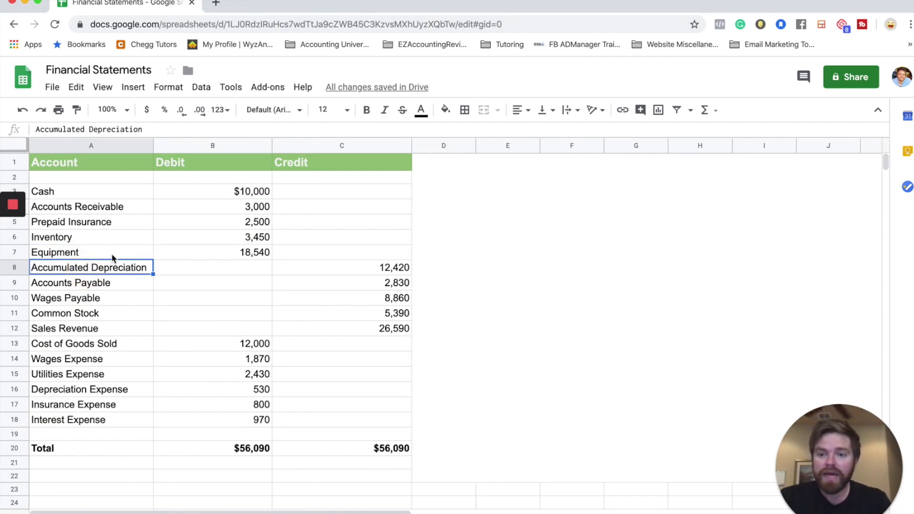
click(112, 253)
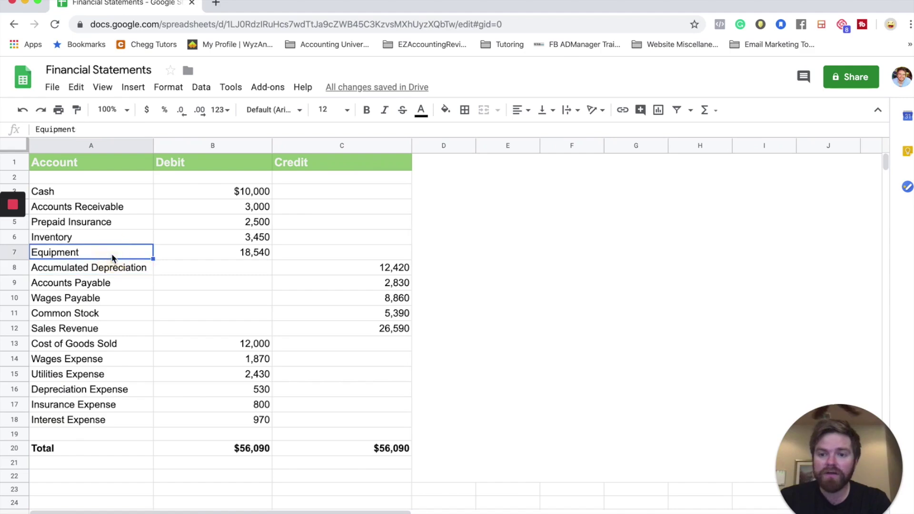
shift+click(201, 256)
key(ctrl+c)
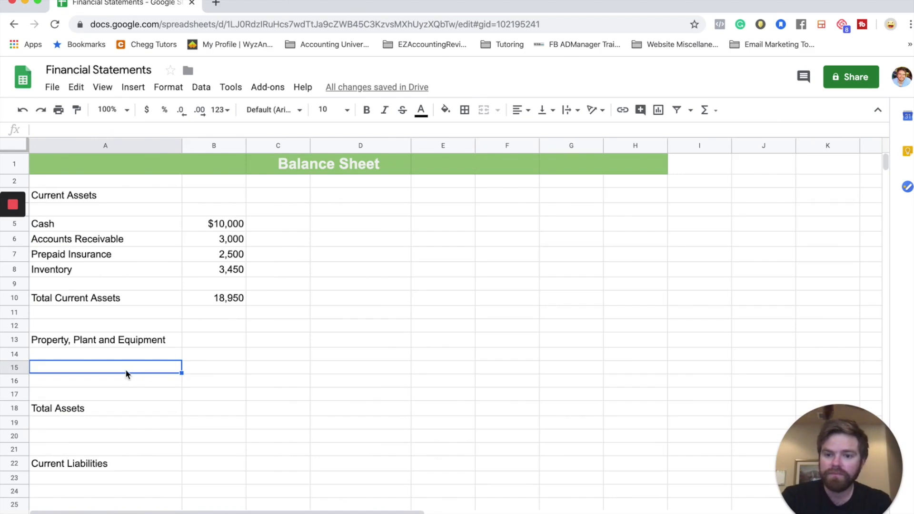
key(ctrl+v)
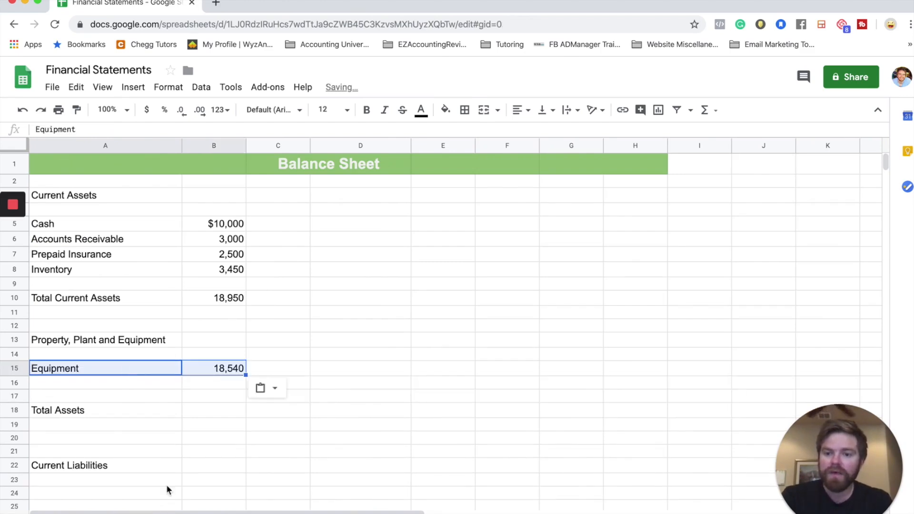
Step: Copy Accumulated Depreciation with its 12,420 credit into the row below Equipment
key(ctrl+shift+Page_Up)
mouse_move(89, 268)
mouse_down()
mouse_move(278, 279)
mouse_move(339, 267)
mouse_up()
key(ctrl+c)
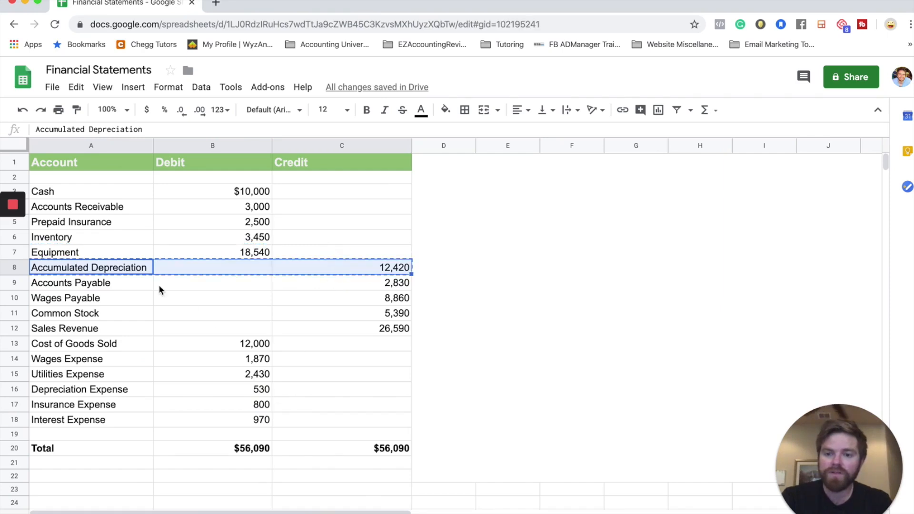
key(ctrl+shift+Page_Down)
click(69, 382)
key(ctrl+v)
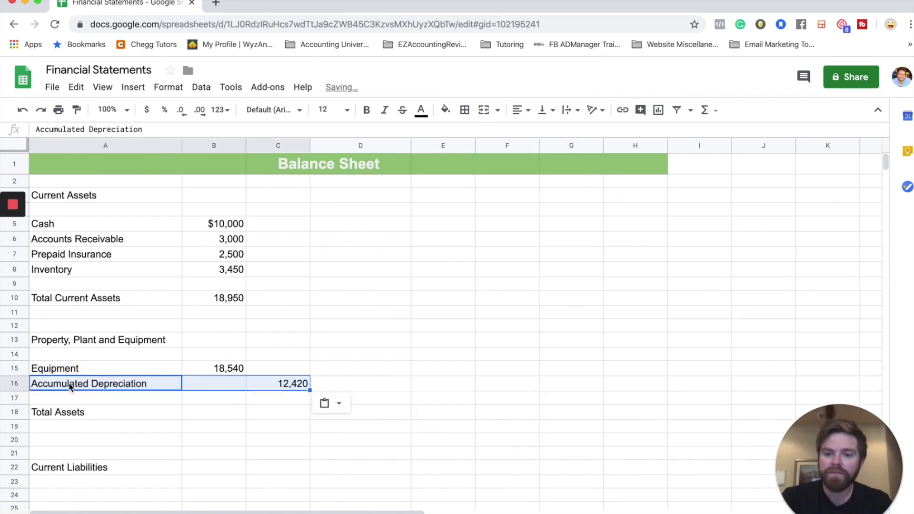
Step: Change the depreciation amount to negative, (12420)
click(284, 385)
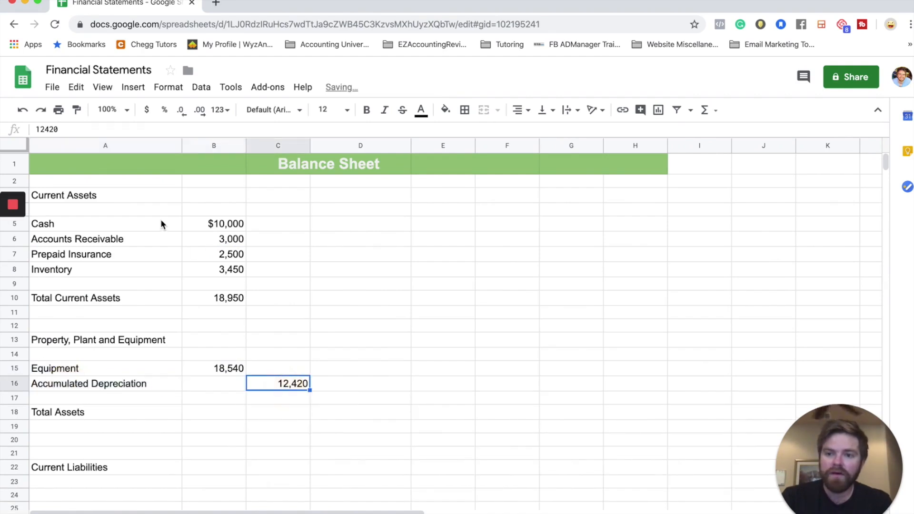
click(83, 129)
text())
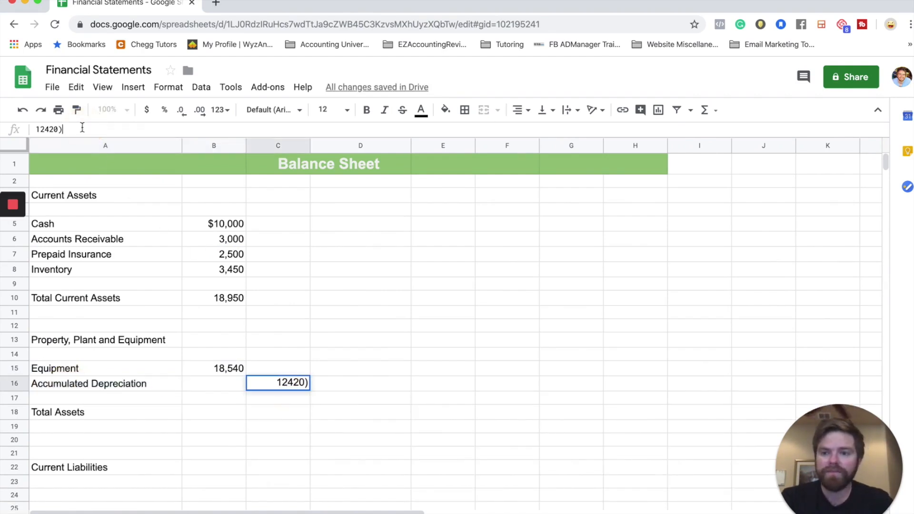
text(()
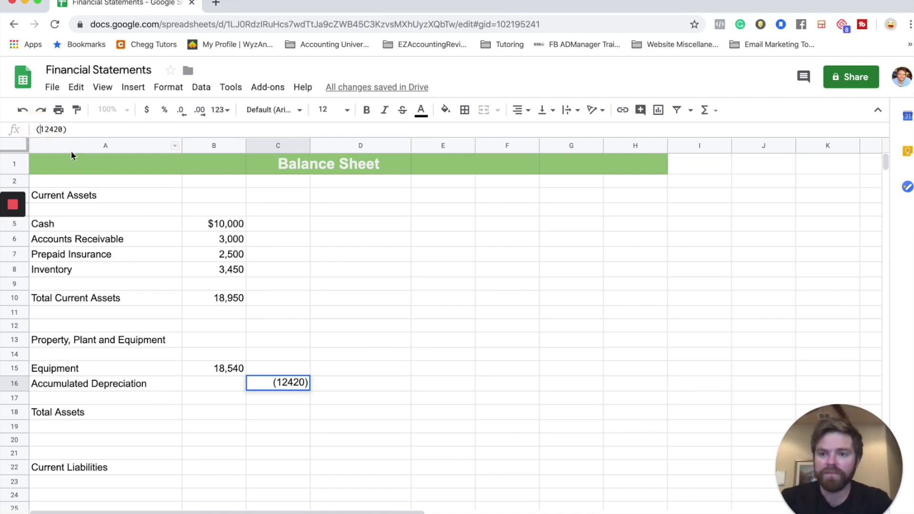
key(Return)
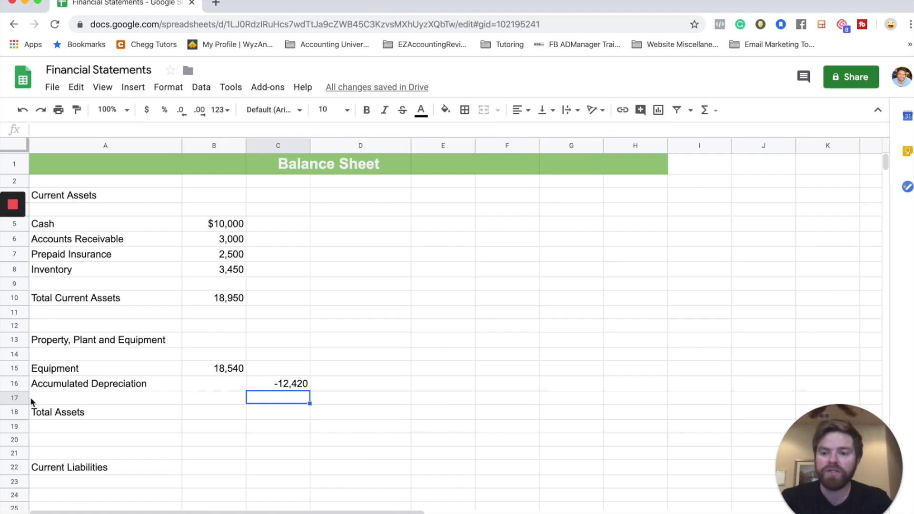
Step: Add an Equipment (Net) row above Total Assets, label formatted like Accumulated Depreciation
click(18, 415)
right_click(17, 414)
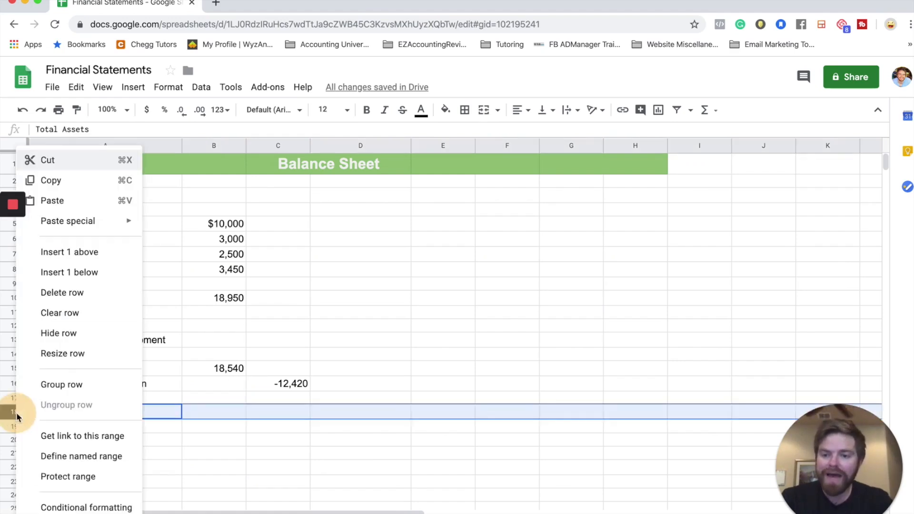
click(70, 251)
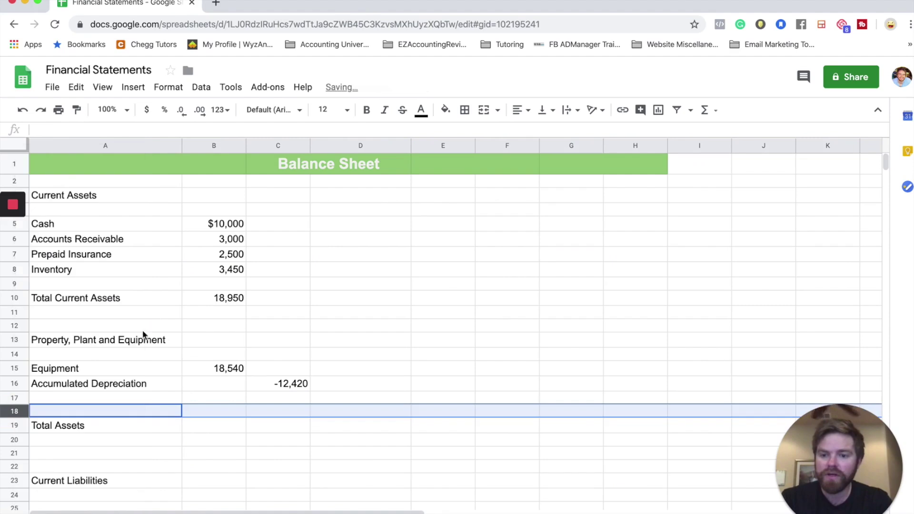
click(82, 398)
text(Equi)
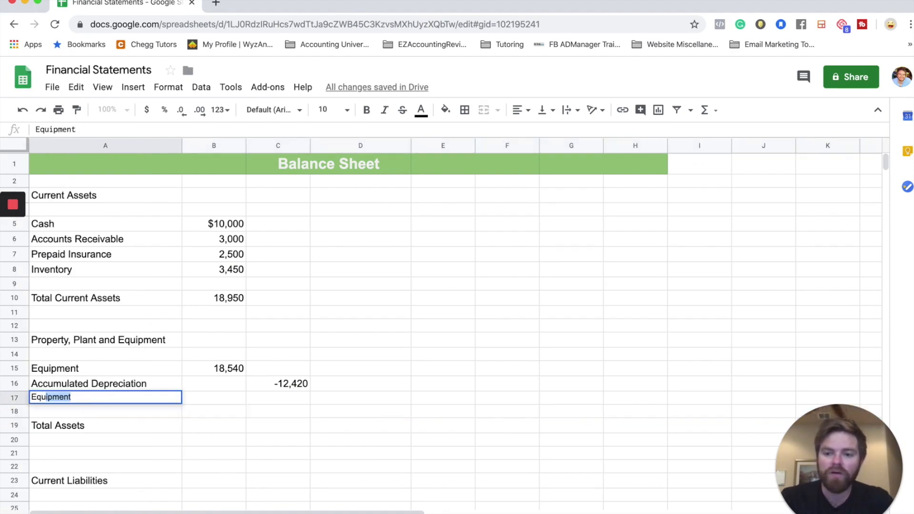
text(pment (Ne)
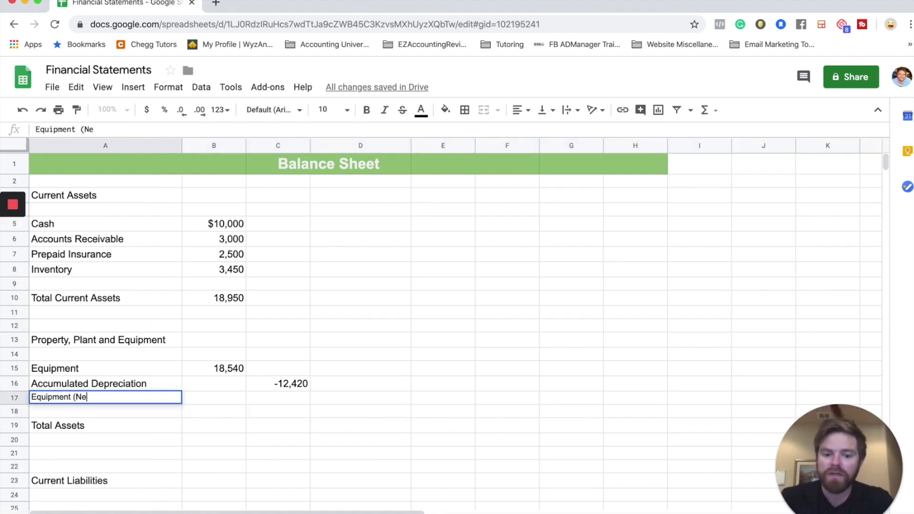
text(t))
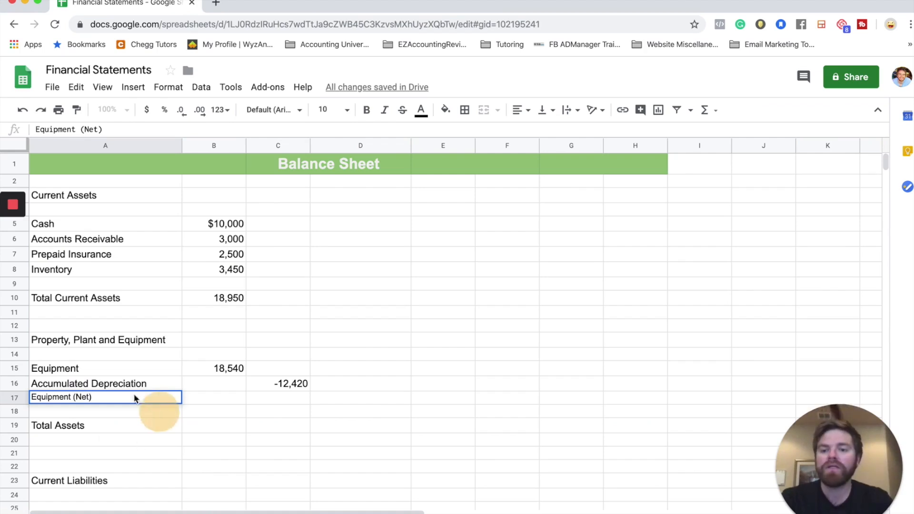
click(118, 384)
click(77, 109)
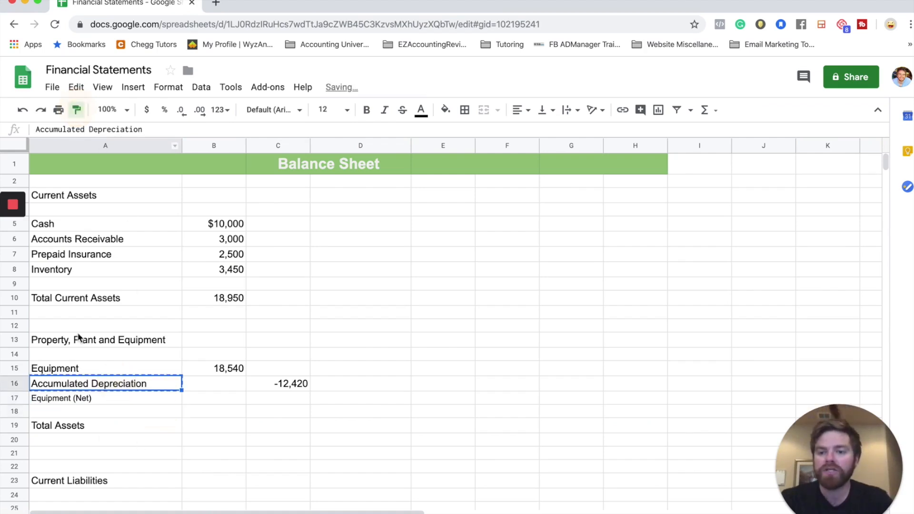
click(62, 400)
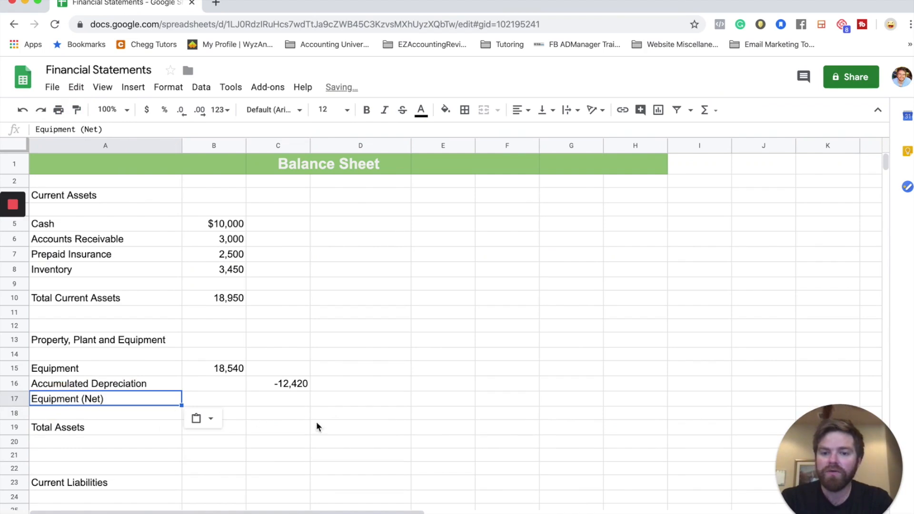
Step: Compute Equipment (Net) as Equipment plus Accumulated Depreciation, giving 6,120
click(278, 401)
text(=()
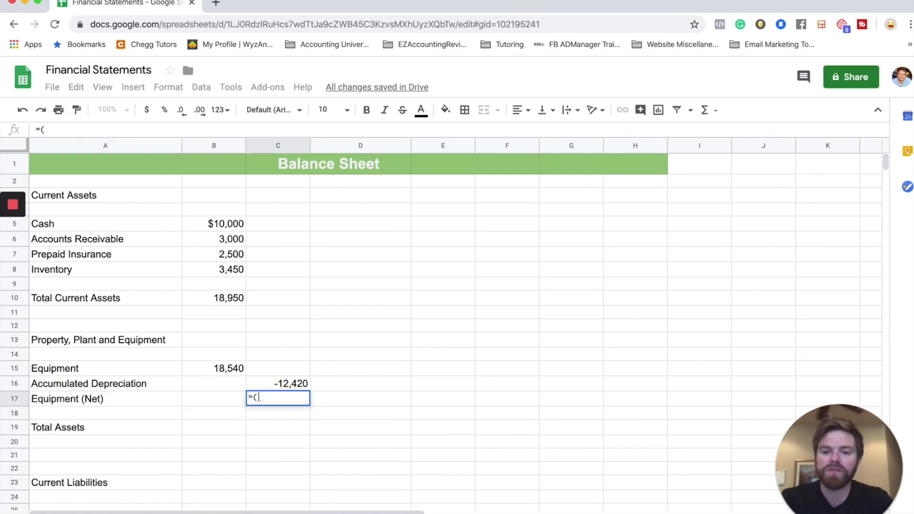
click(223, 367)
text(+)
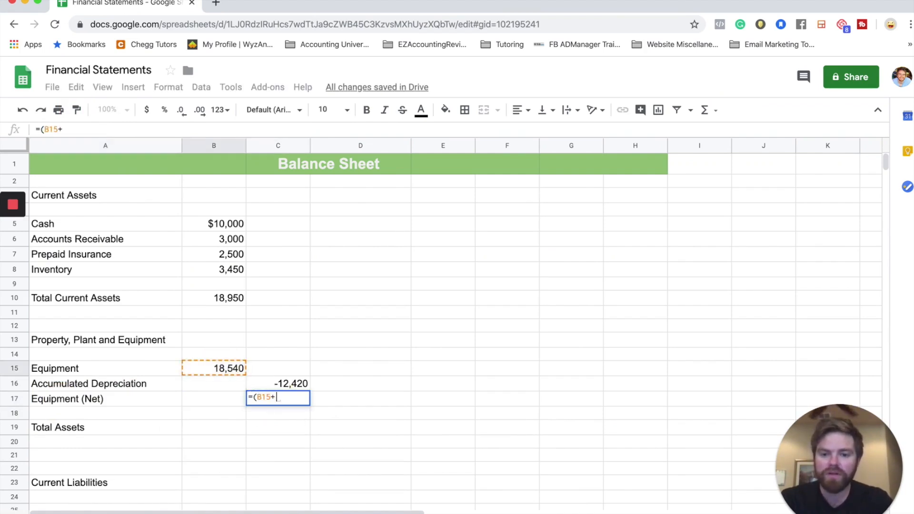
click(286, 383)
text())
key(Return)
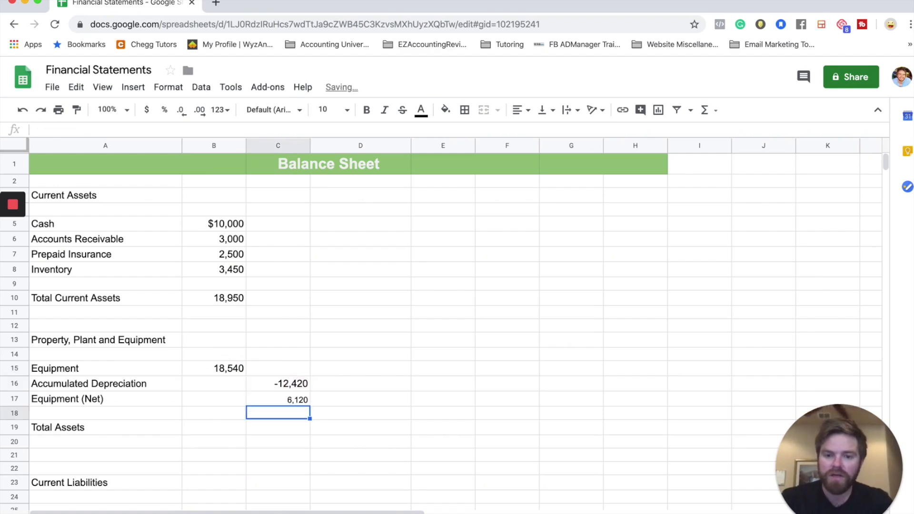
click(219, 368)
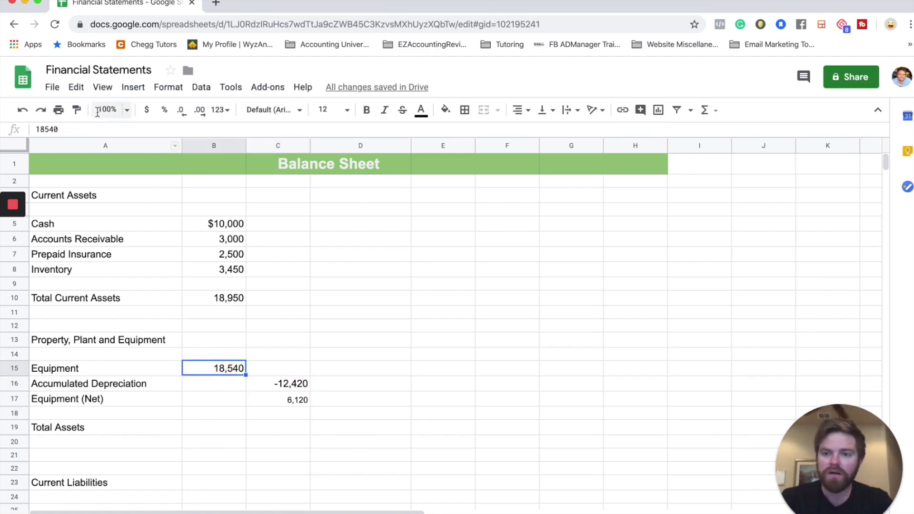
click(77, 109)
Step: Format the net equipment value and enter Total Assets as =SUM(B10+C17), 25,070
click(264, 401)
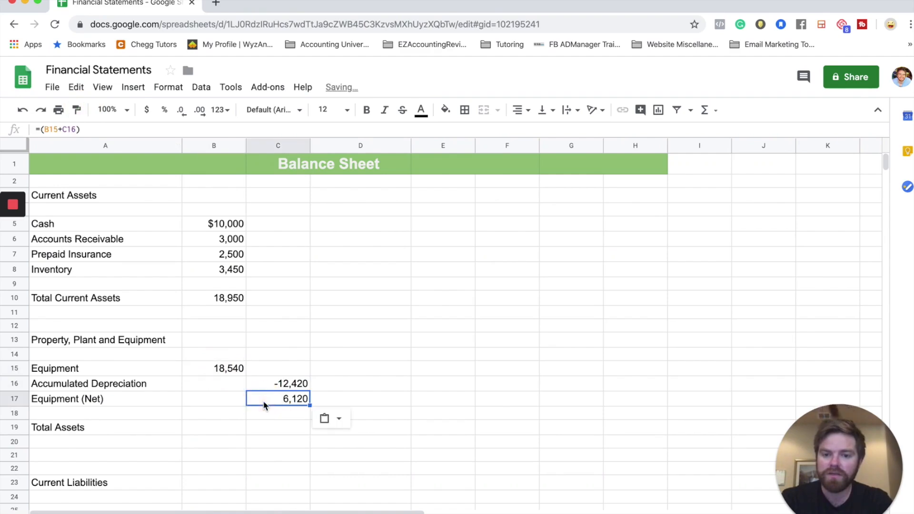
click(222, 428)
text(=)
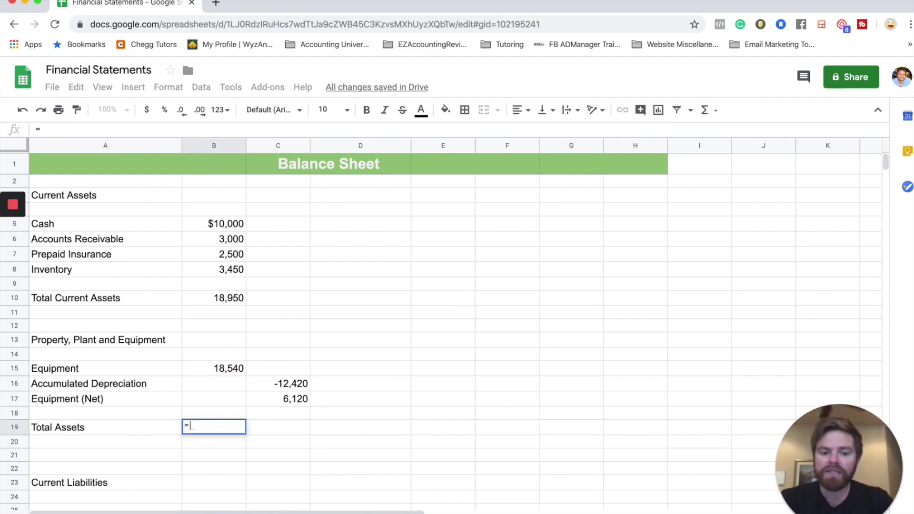
text(sum()
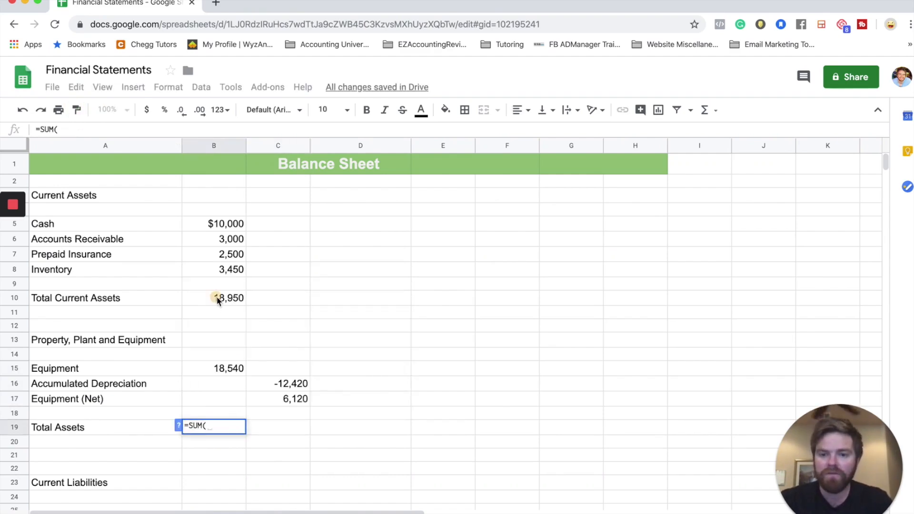
click(219, 301)
text(+)
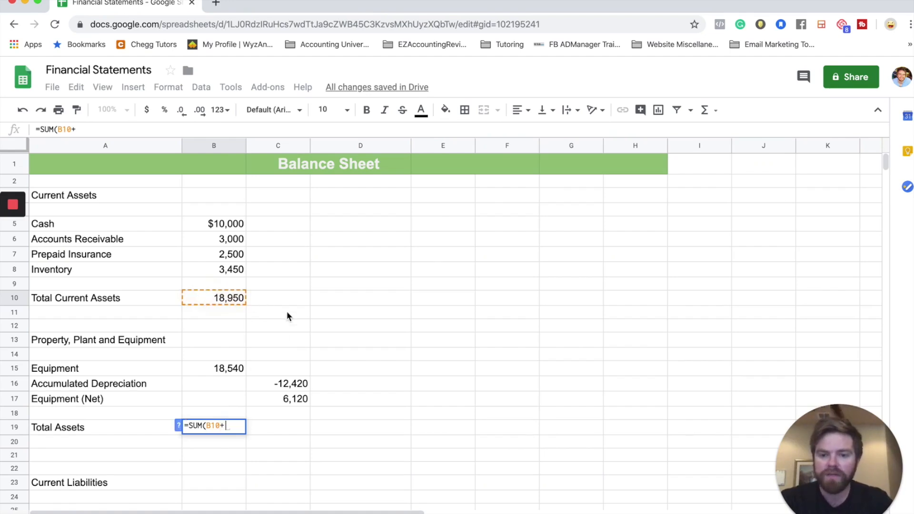
click(278, 400)
text())
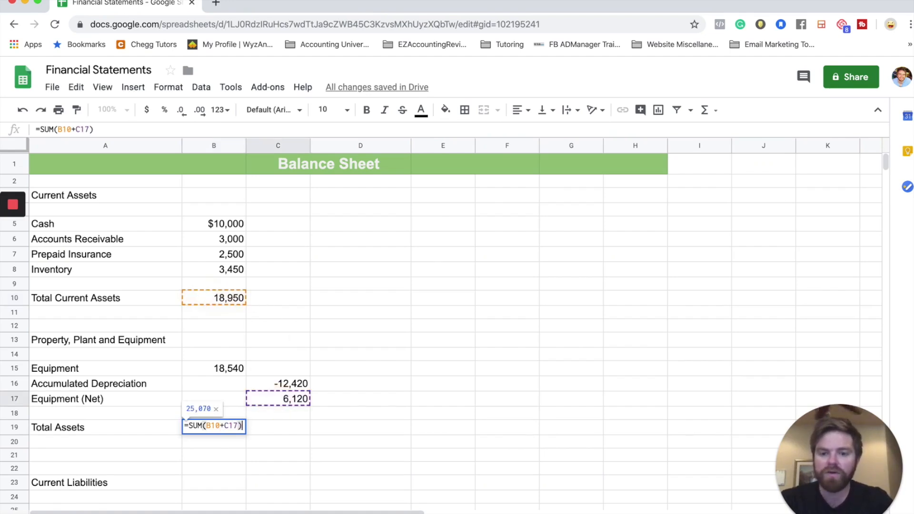
key(Return)
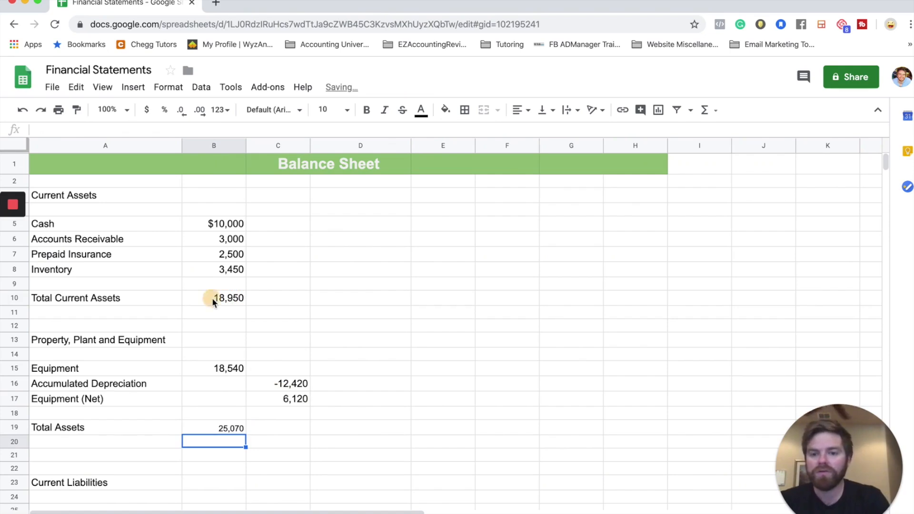
Step: Give Total Assets the same formatting as Total Current Assets
click(212, 298)
click(76, 111)
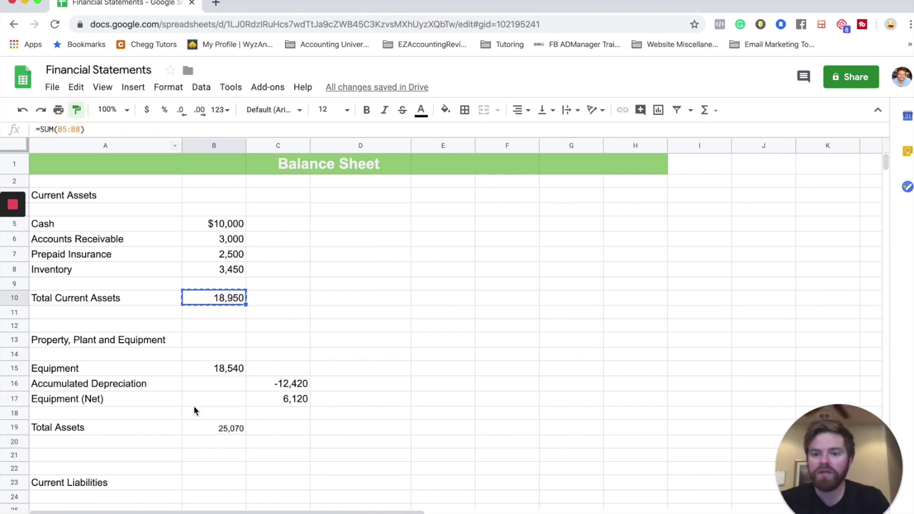
click(221, 428)
click(105, 482)
click(15, 455)
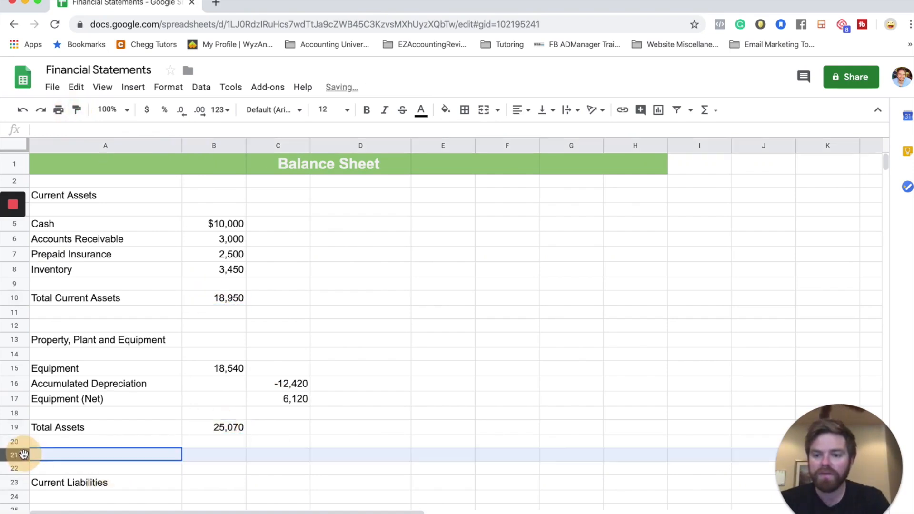
Step: Delete the extra blank row above Current Liabilities
right_click(23, 454)
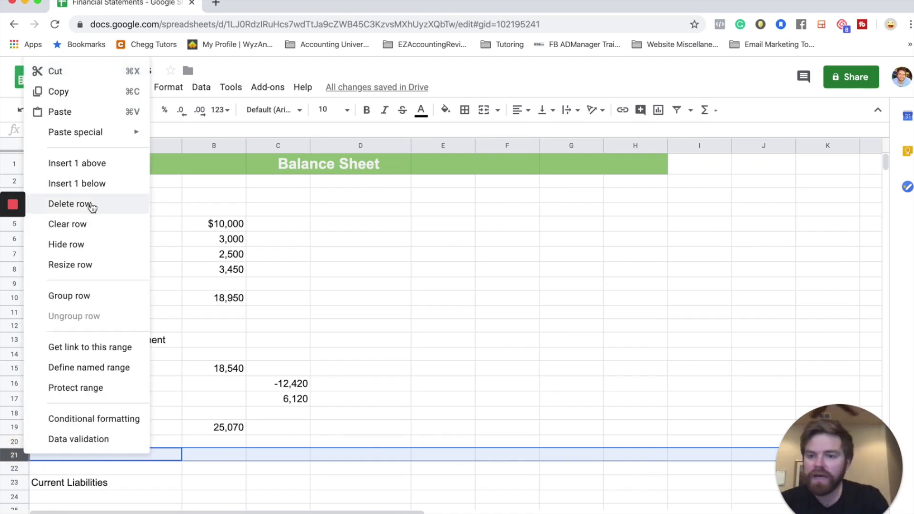
click(70, 204)
click(213, 468)
scroll(212, 476, down, 3)
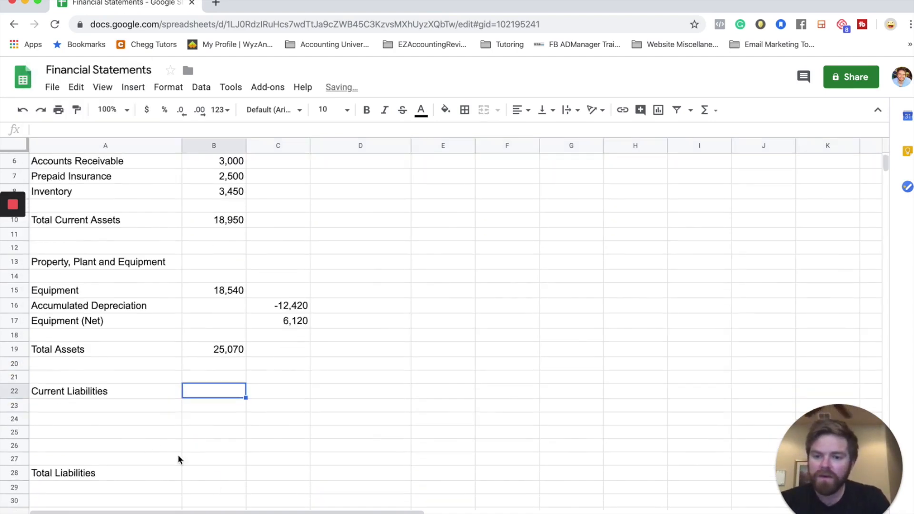
click(99, 418)
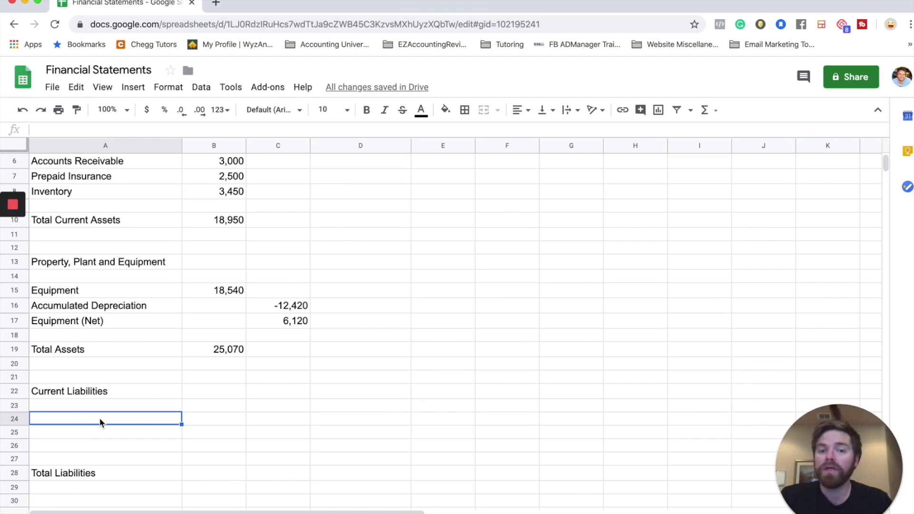
Step: Copy Accounts Payable 2,830 and Wages Payable 8,860 from the trial balance under Current Liabilities
click(115, 510)
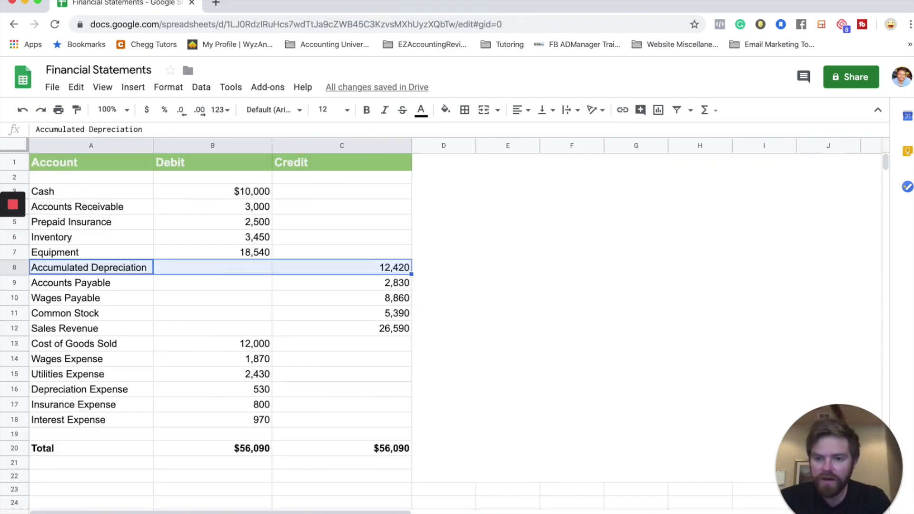
click(121, 300)
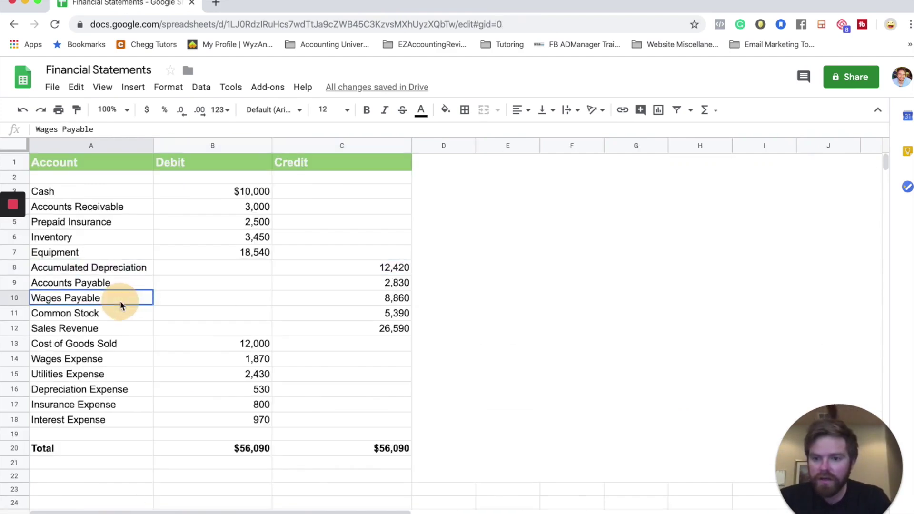
click(79, 284)
drag(79, 284, 368, 300)
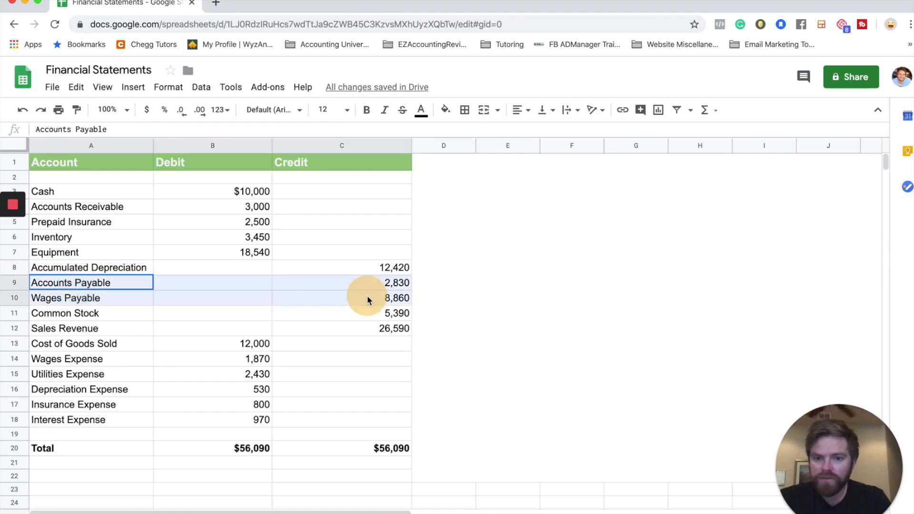
key(ctrl+c)
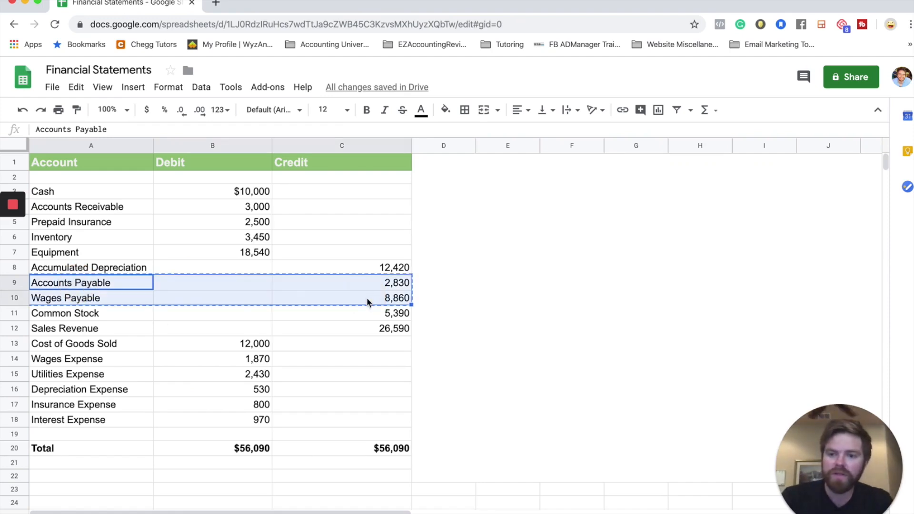
key(ctrl+shift+Page_Down)
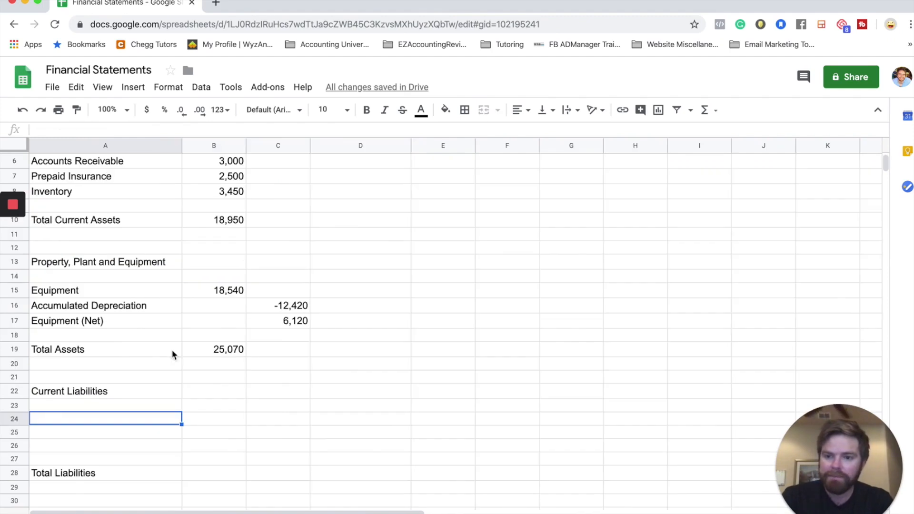
key(ctrl+v)
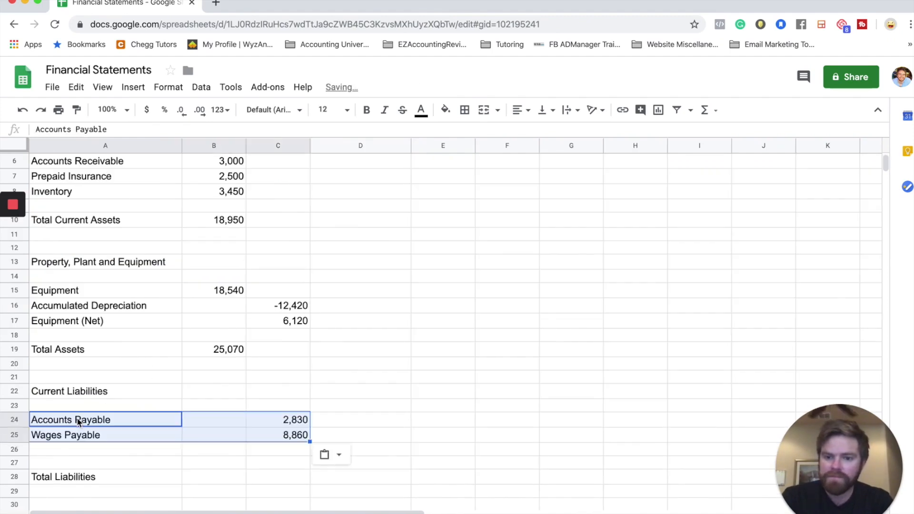
Step: Move the two payable amounts into the first amount column, B24:B25
click(277, 419)
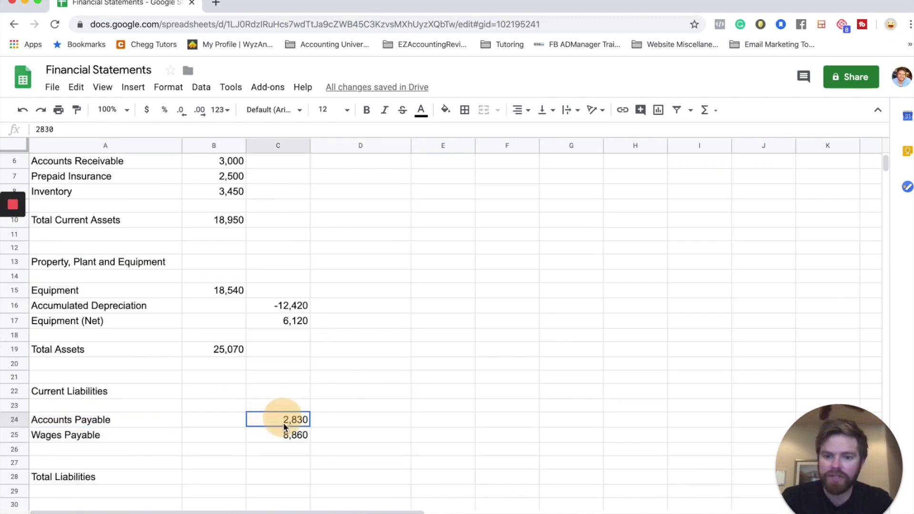
drag(277, 420, 285, 434)
key(ctrl+x)
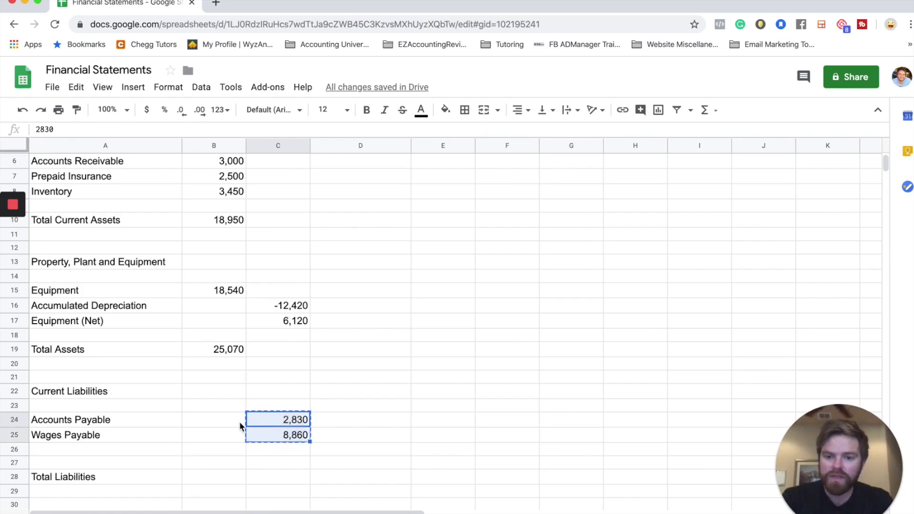
click(229, 420)
key(ctrl+v)
click(133, 450)
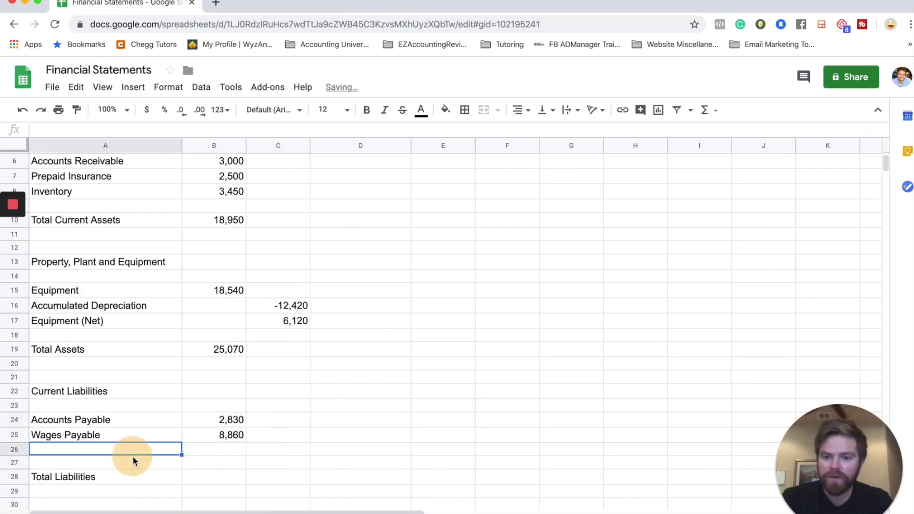
Step: Sum B24:B25 into Total Liabilities (11,690) and match the payables' formatting
click(212, 476)
text(=SUM()
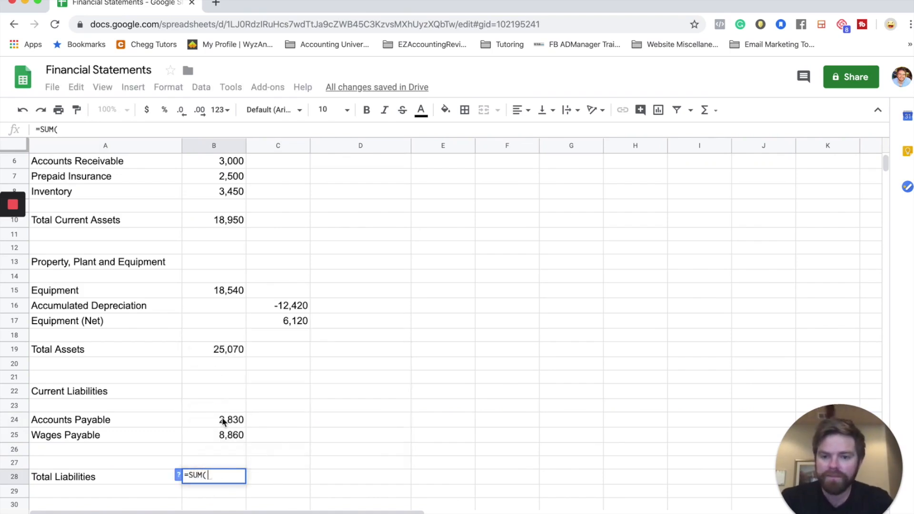
drag(227, 419, 222, 434)
key(Return)
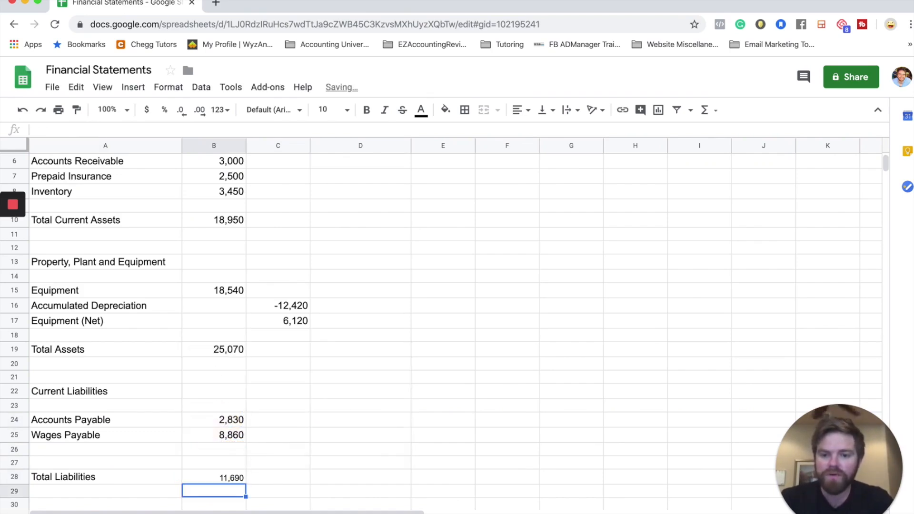
click(230, 435)
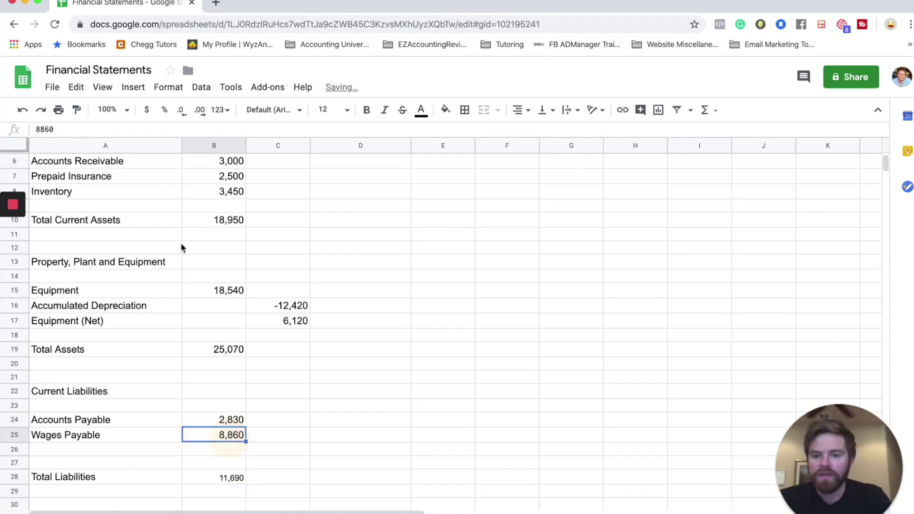
click(77, 109)
click(214, 477)
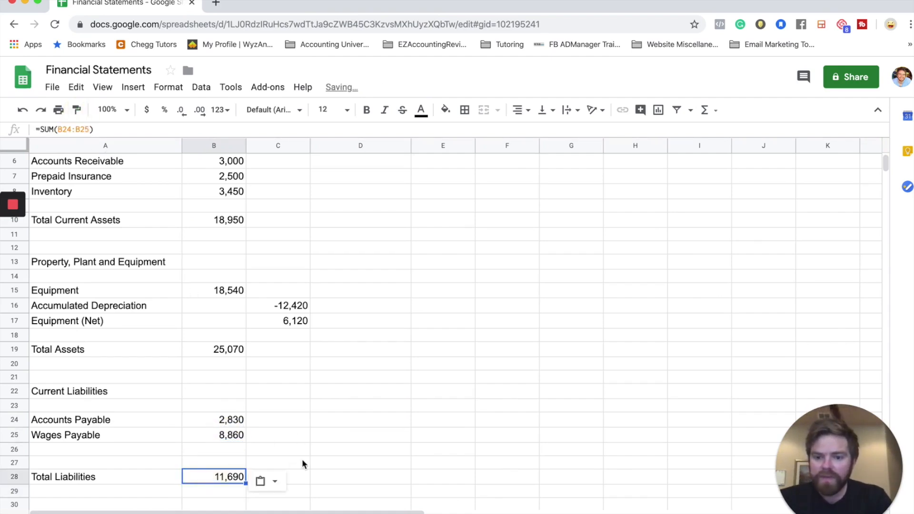
scroll(302, 460, down, 2)
scroll(302, 459, down, 1)
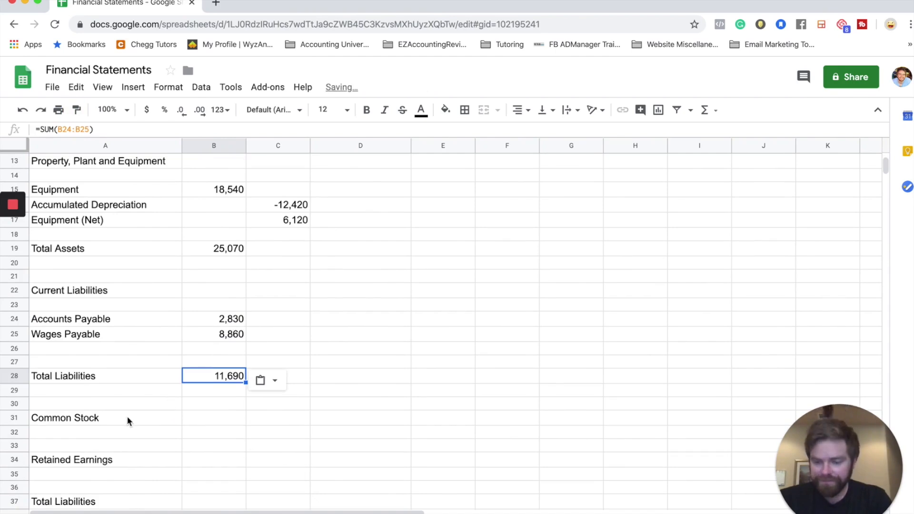
scroll(128, 416, down, 1)
Step: Delete the two blank rows 32-33 under Common Stock and begin the Common Stock amount in B31
drag(15, 404, 15, 416)
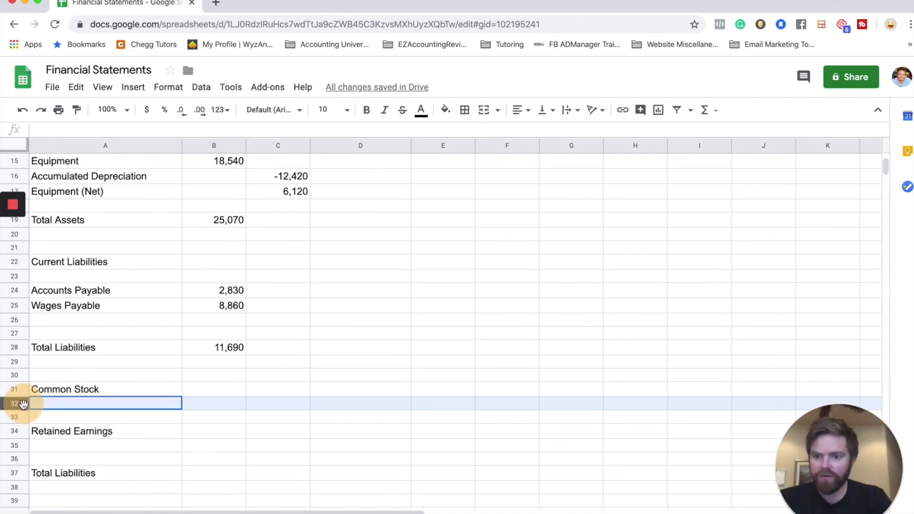
right_click(23, 413)
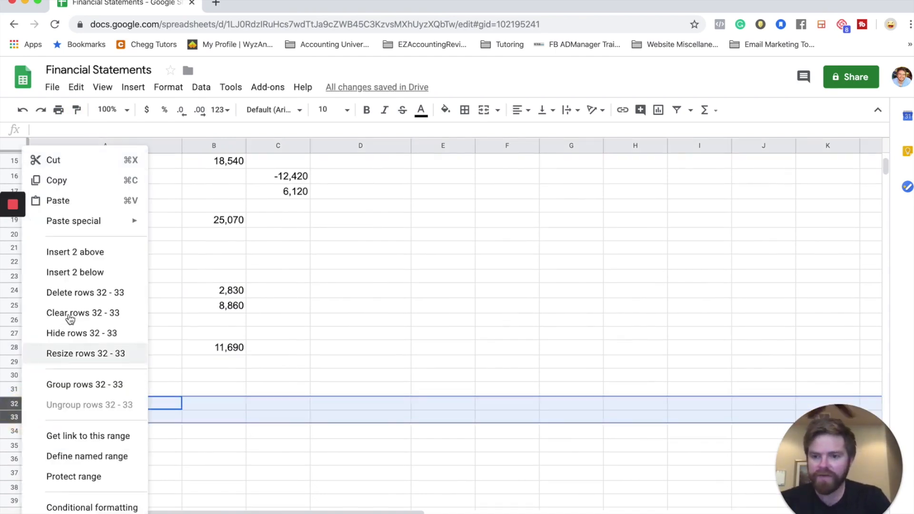
click(93, 293)
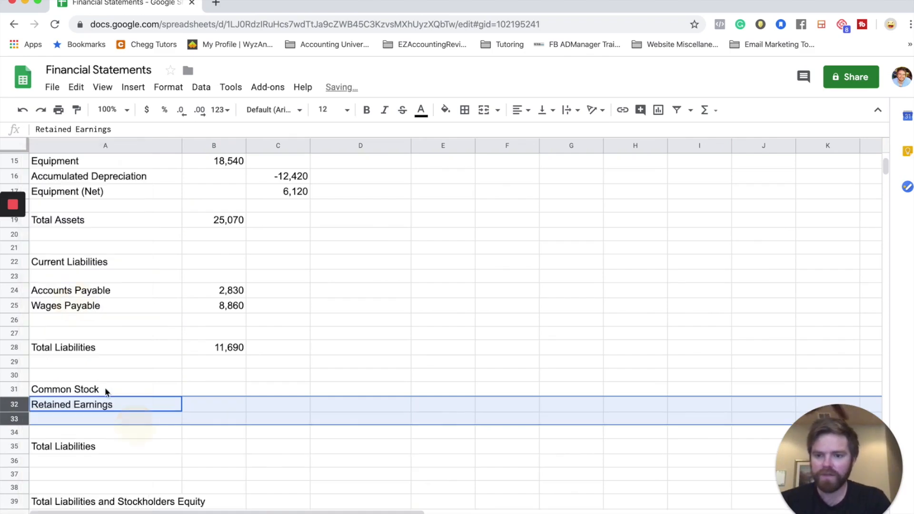
click(228, 383)
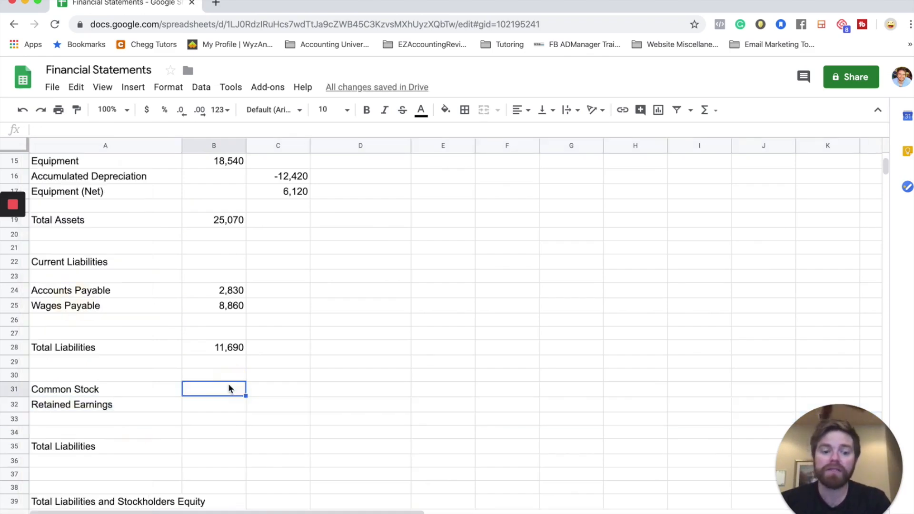
text(=)
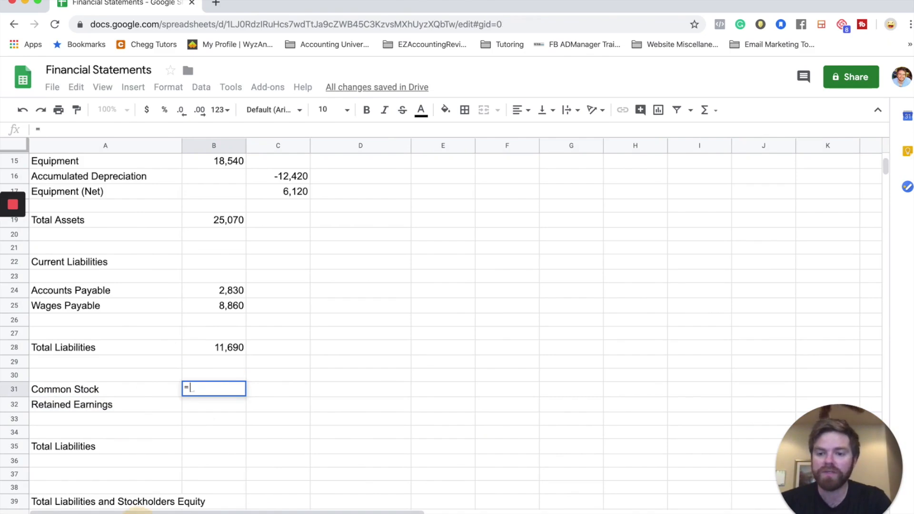
Step: Link Common Stock in B31 to the Adjusted Trial Balance credit in C11, showing 5,390
key(ctrl+shift+Page_Up)
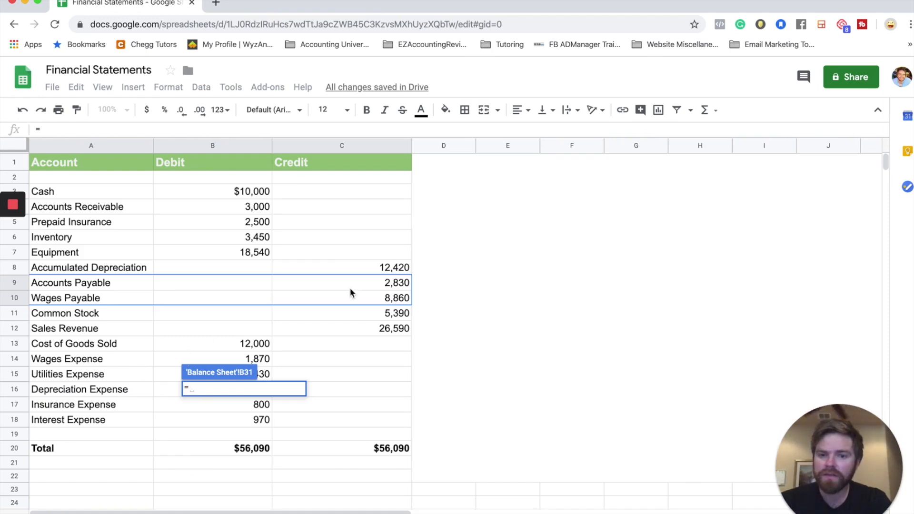
click(375, 313)
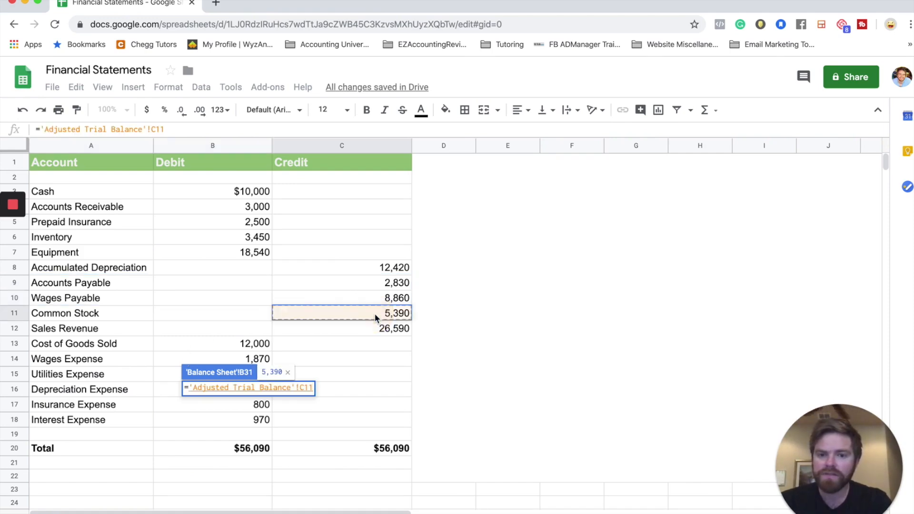
key(Return)
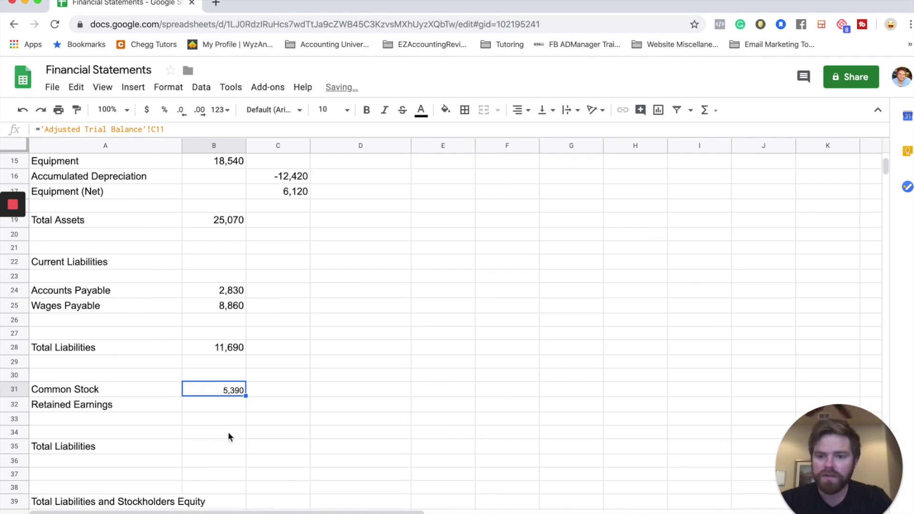
click(209, 406)
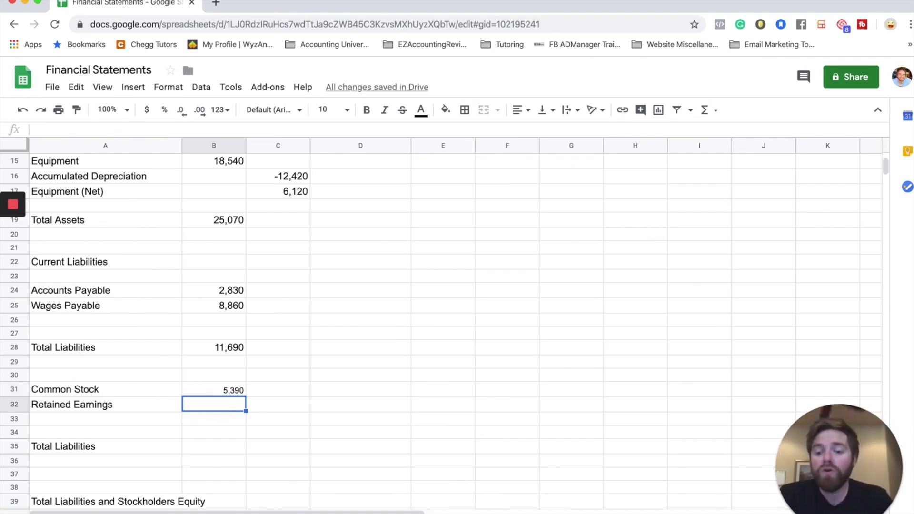
Step: Switch to the Adjusted Trial Balance sheet to review the account list
key(ctrl+shift+Page_Up)
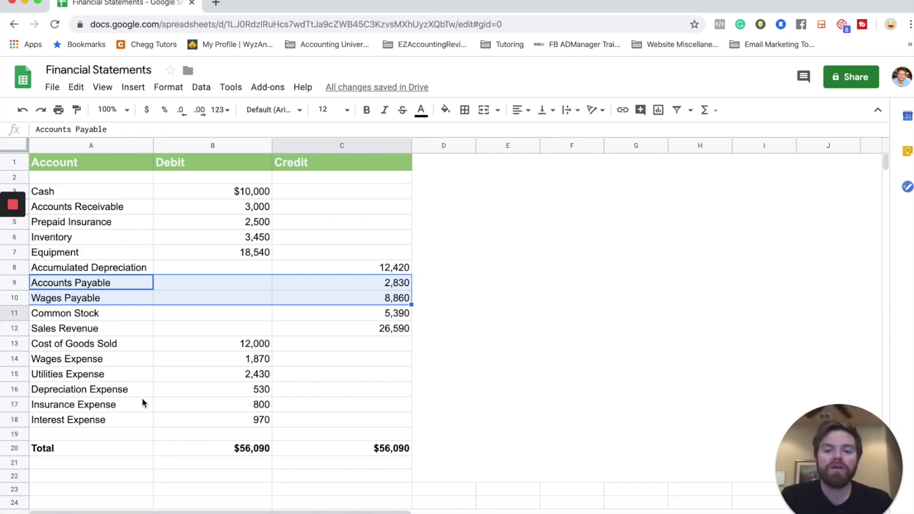
Step: Link Retained Earnings in B32 to Income Statement net income in B29, showing 7,191
key(ctrl+shift+Page_Down)
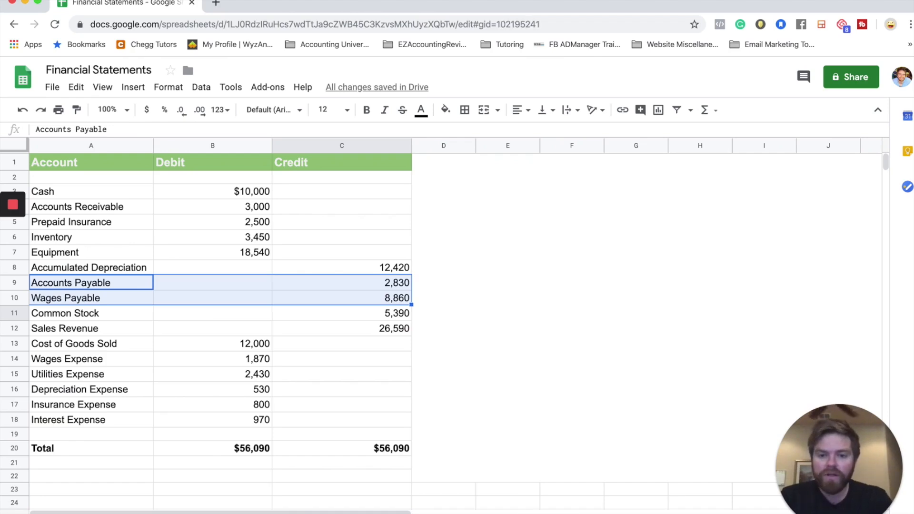
text(=)
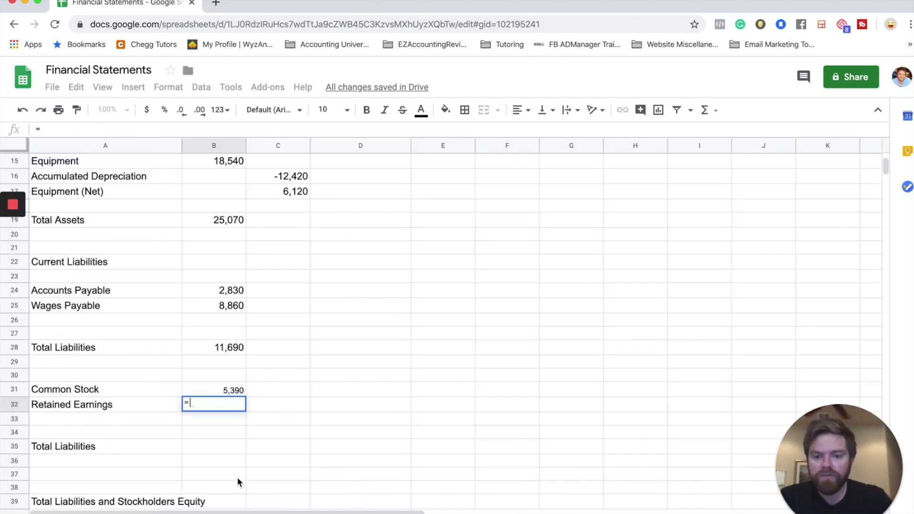
key(ctrl+shift+Page_Down)
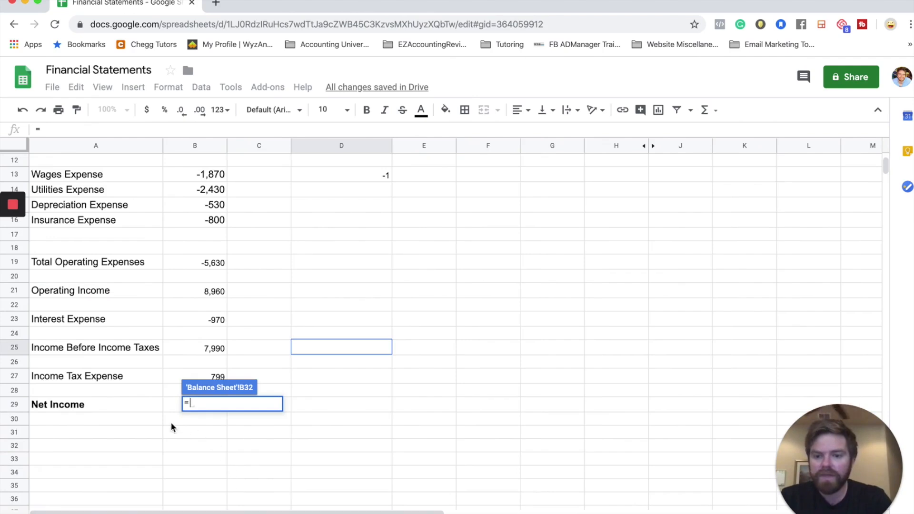
click(172, 407)
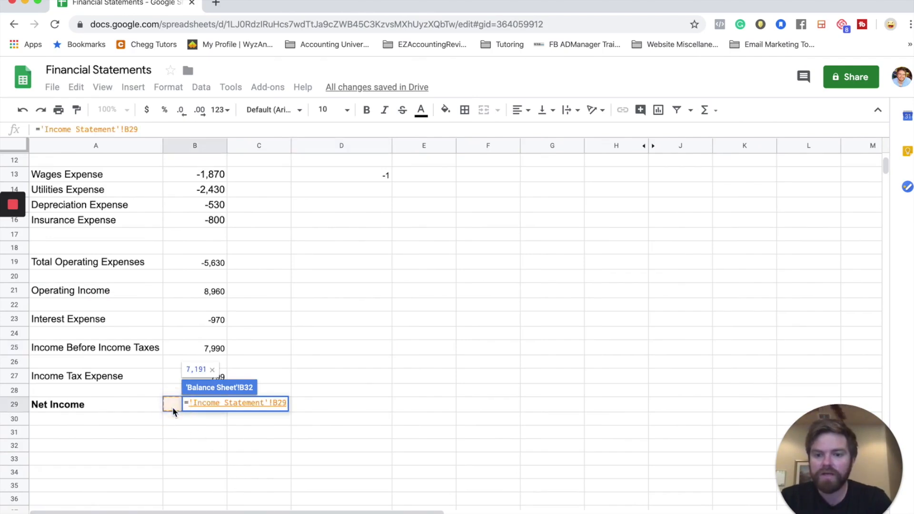
key(Return)
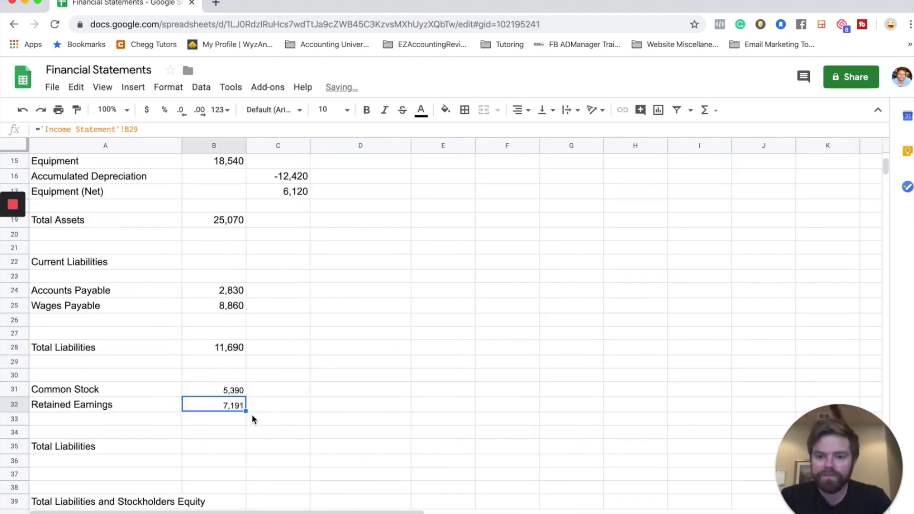
Step: Paint the Total Liabilities number formatting from B28 onto both equity amounts B31:B32
click(218, 347)
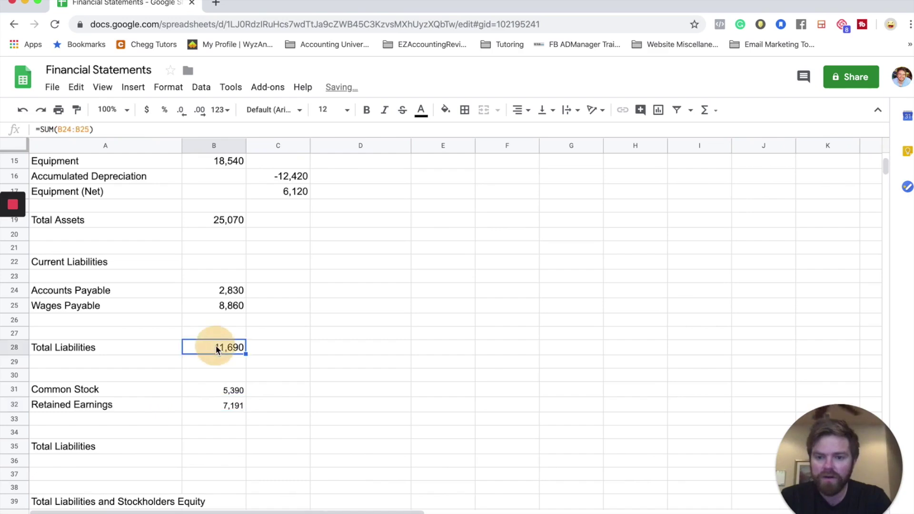
click(76, 109)
drag(224, 392, 223, 401)
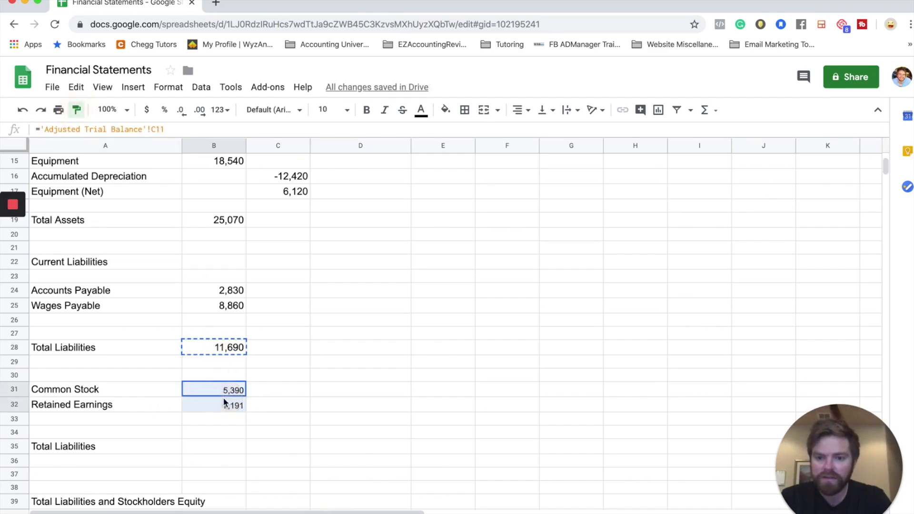
Step: Rename the A35 label from Total Liabilities to Total Stockholders Equity
click(230, 446)
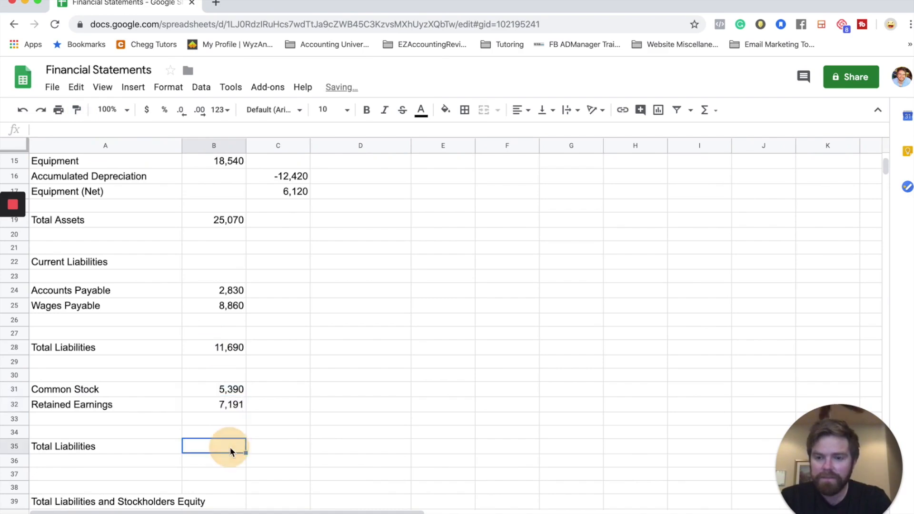
click(97, 448)
double_click(97, 448)
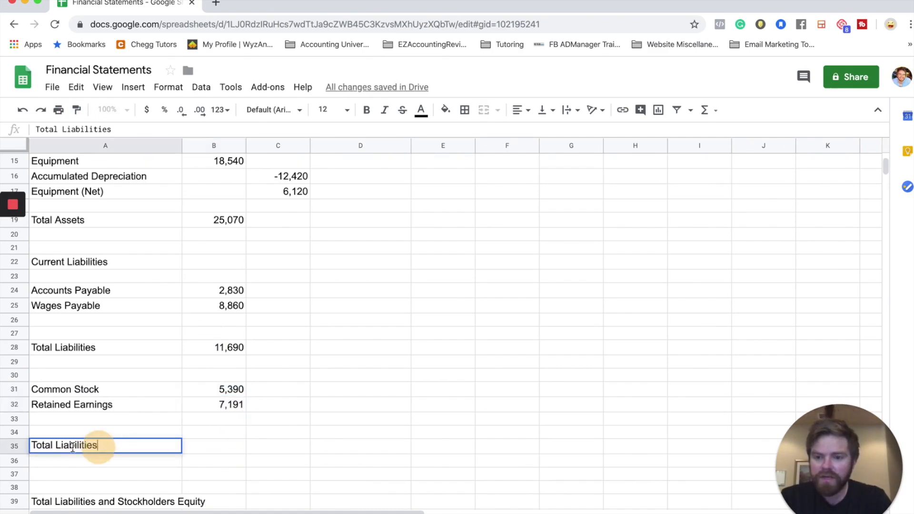
drag(97, 446, 30, 445)
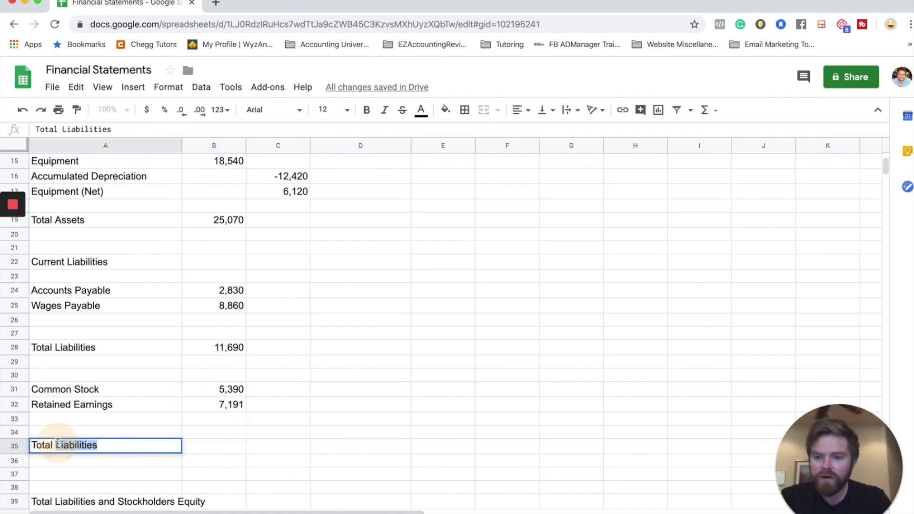
text(Stockholder)
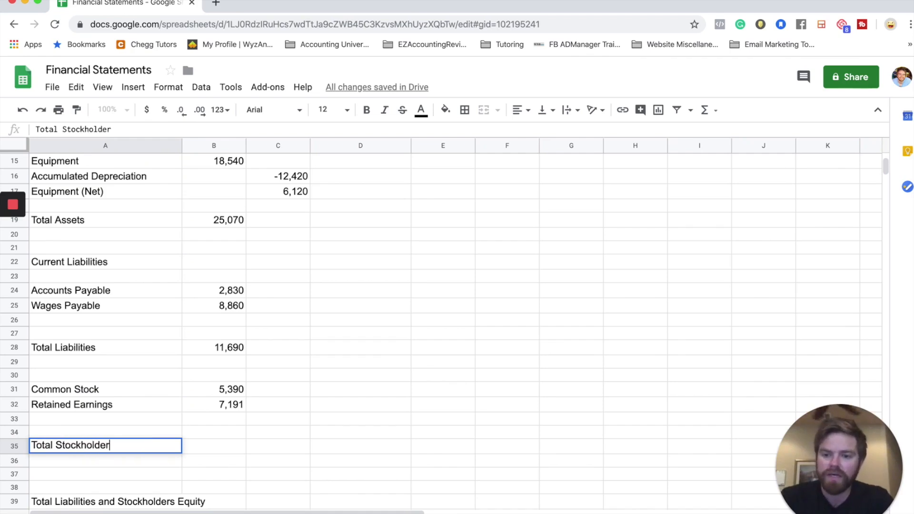
text(s Equity)
key(Tab)
text(=)
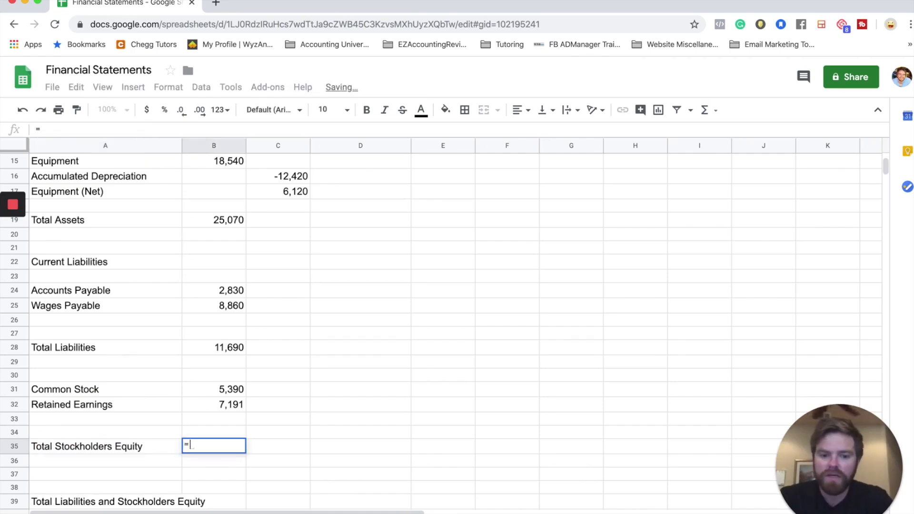
text(SUM()
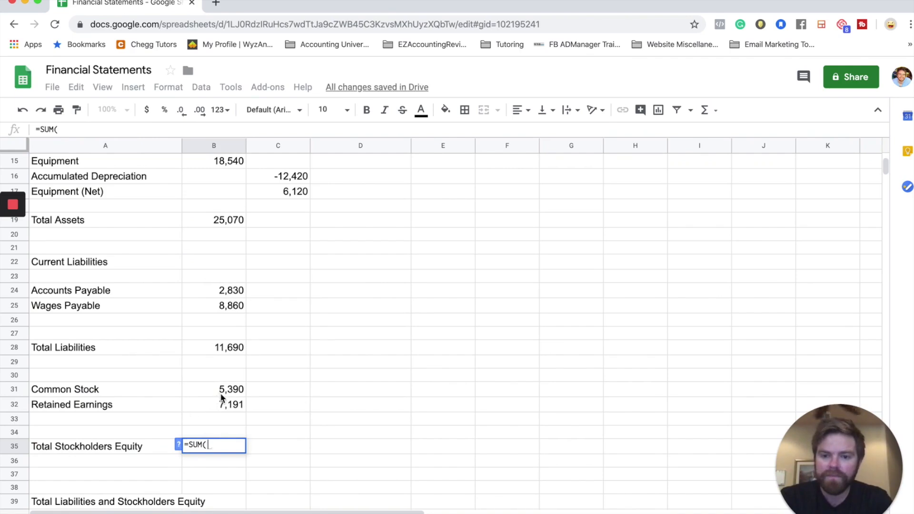
Step: Total equity in B35 as =SUM(B31:B32), 12,581, formatted like the Common Stock amount
drag(229, 389, 227, 404)
key(Return)
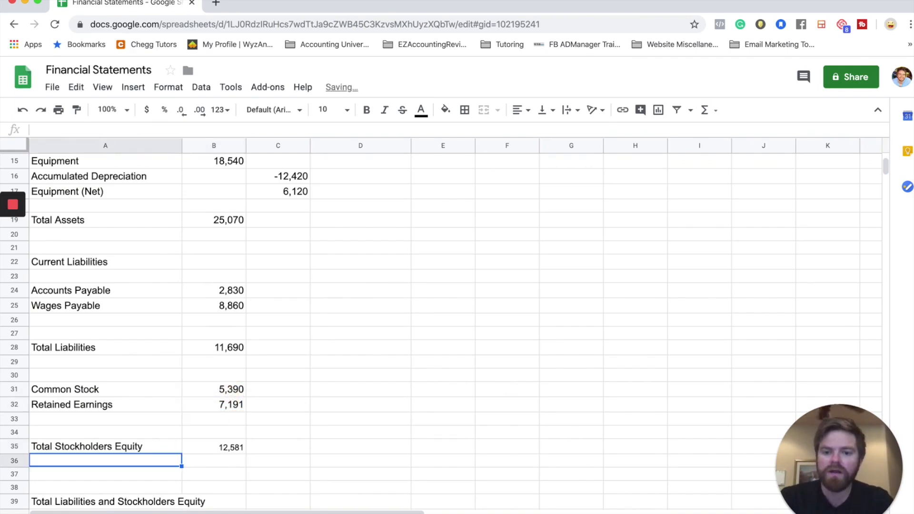
click(218, 389)
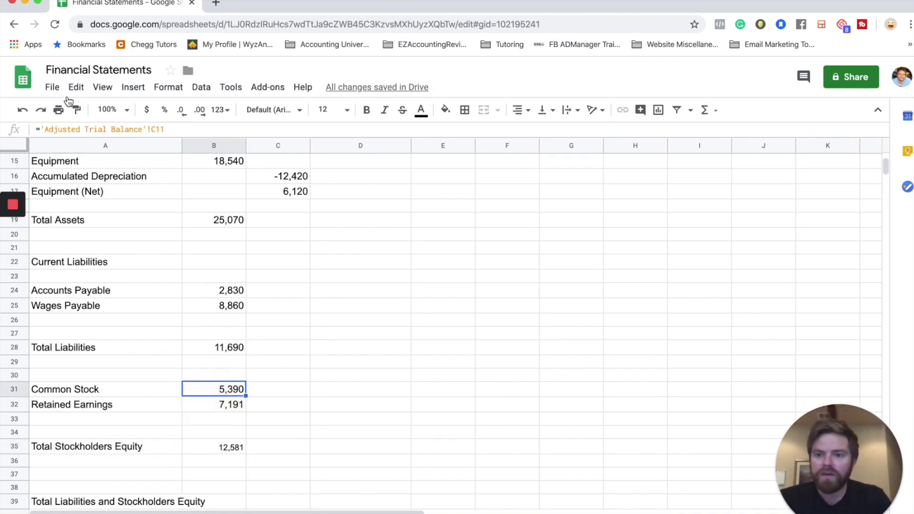
click(76, 109)
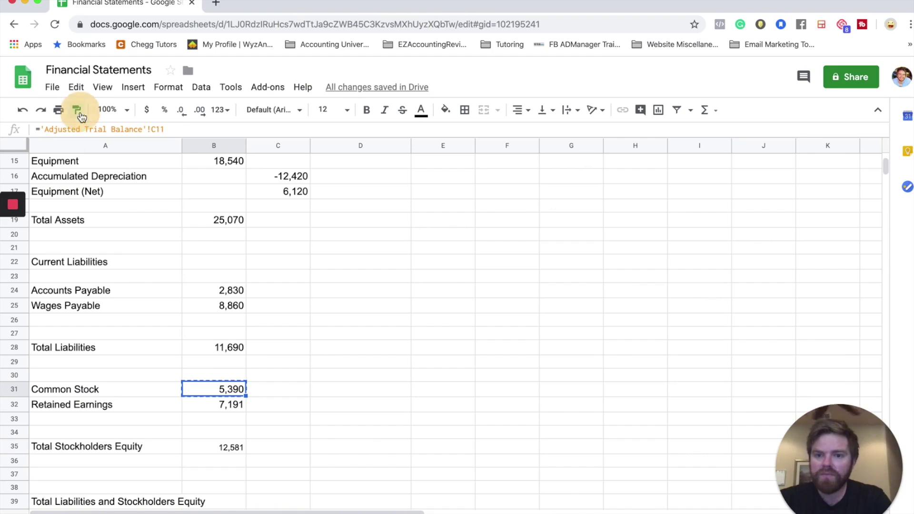
click(219, 449)
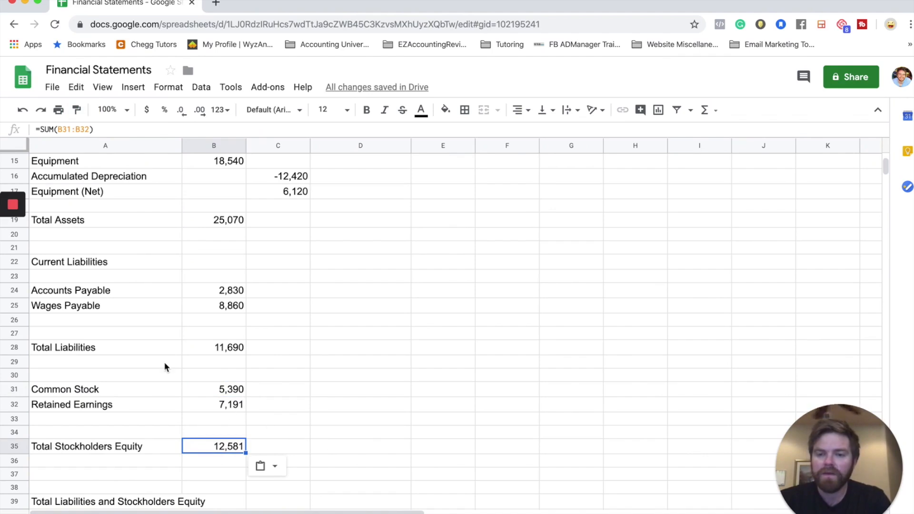
click(293, 342)
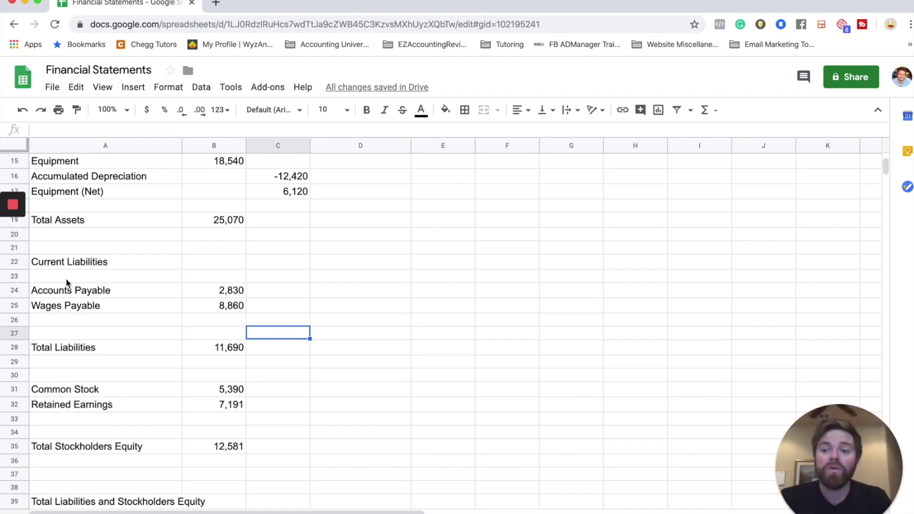
scroll(67, 283, up, 1)
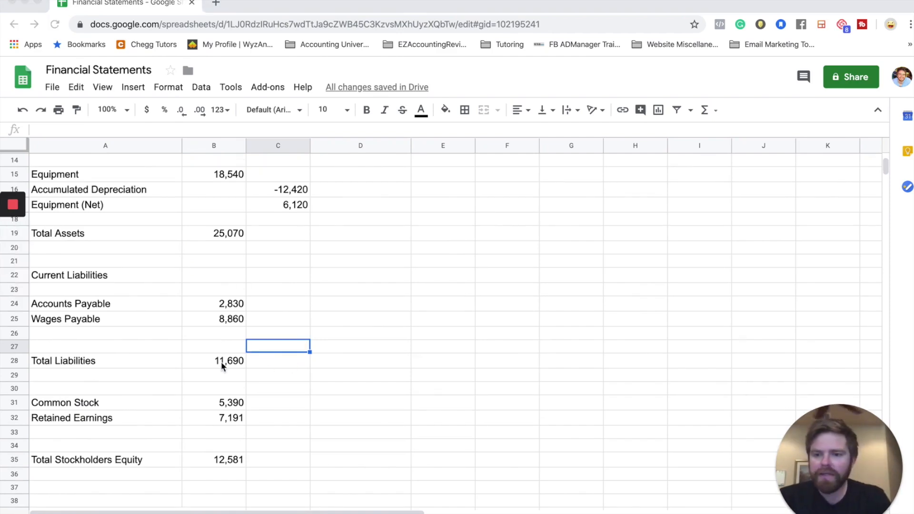
Step: Add an Income Taxes Payable label in A26 under Current Liabilities
click(105, 335)
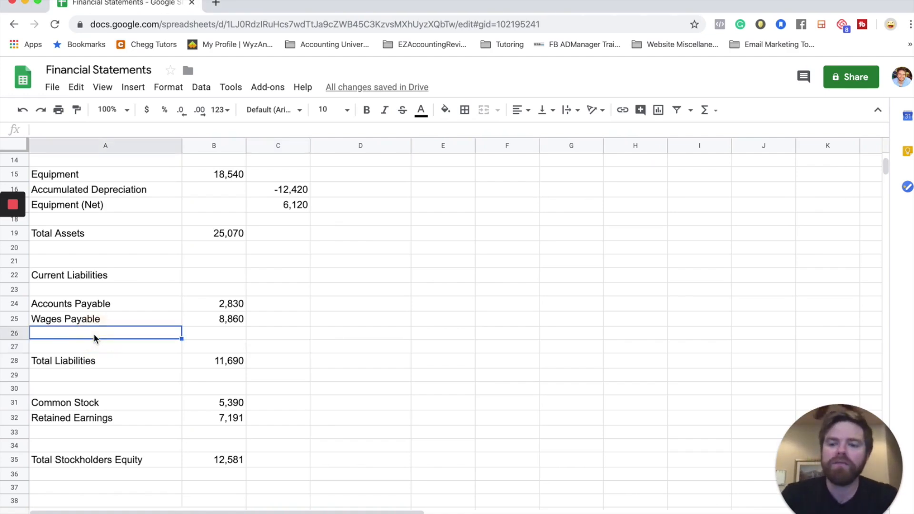
click(106, 321)
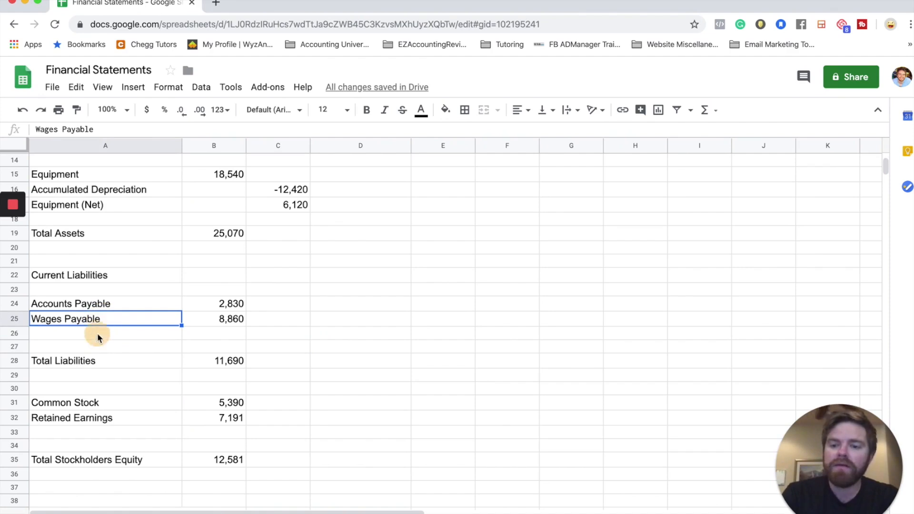
click(97, 333)
text(Income Taxes)
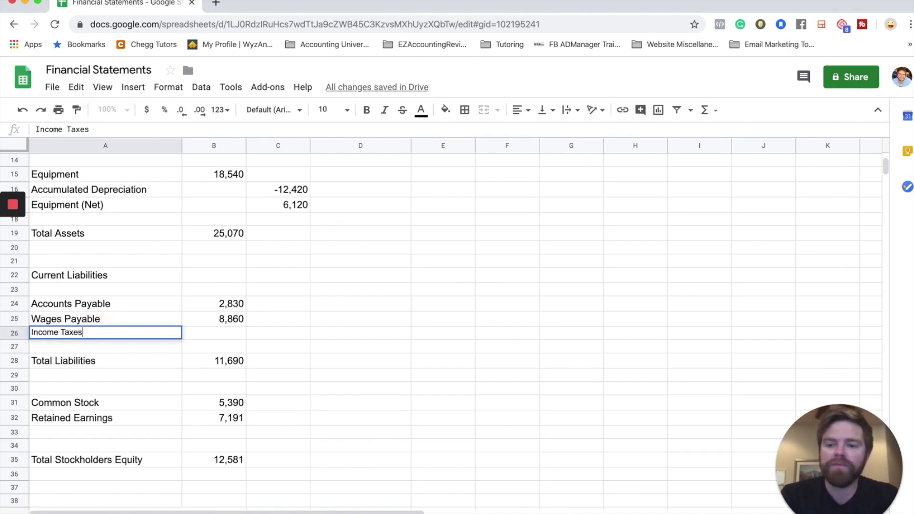
text( Payable)
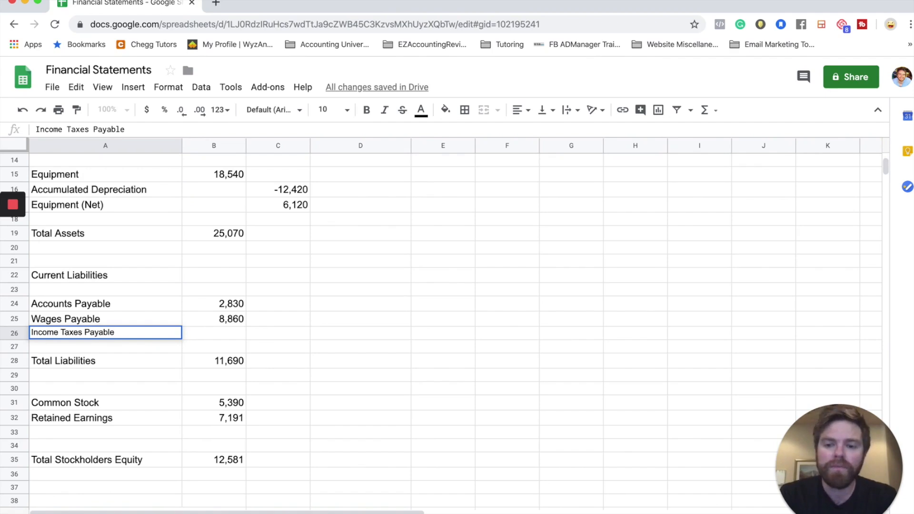
key(Tab)
text(=)
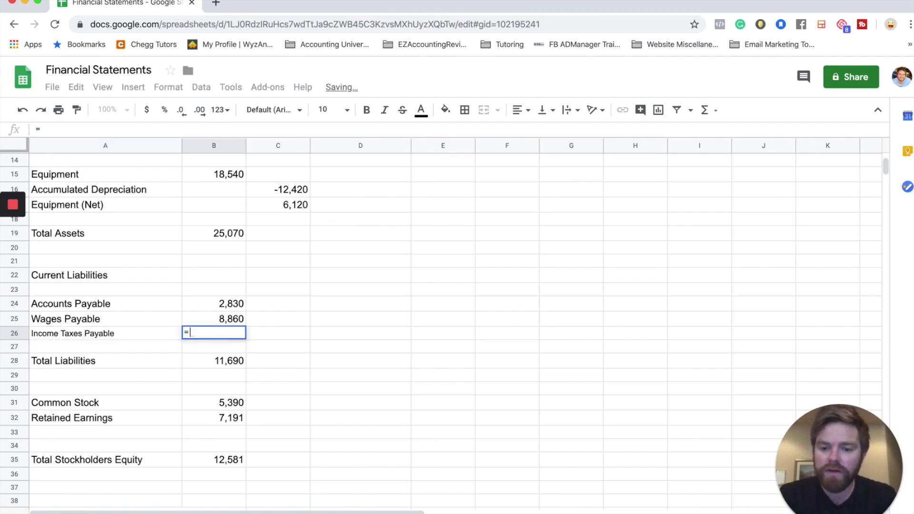
Step: Link B26 to the Income Statement tax expense of 799 and format it like Wages Payable
key(ctrl+shift+Page_Up)
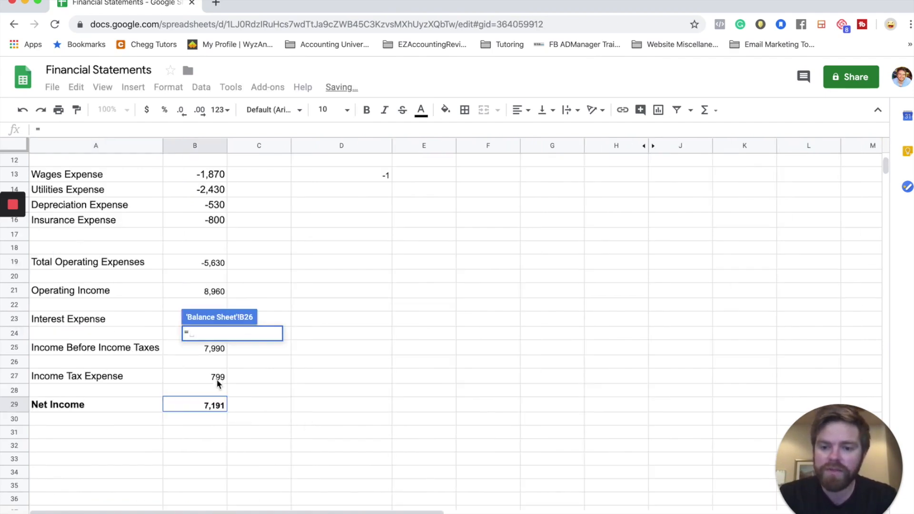
click(217, 376)
key(Return)
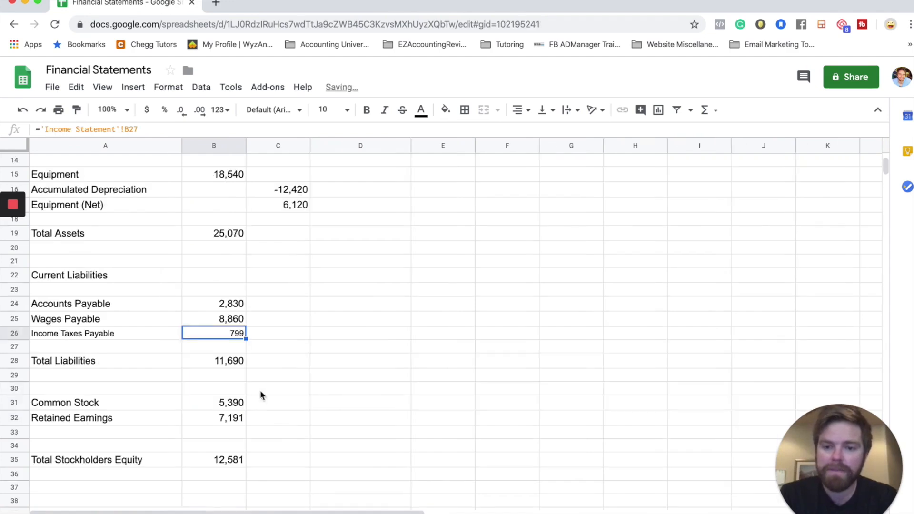
click(236, 320)
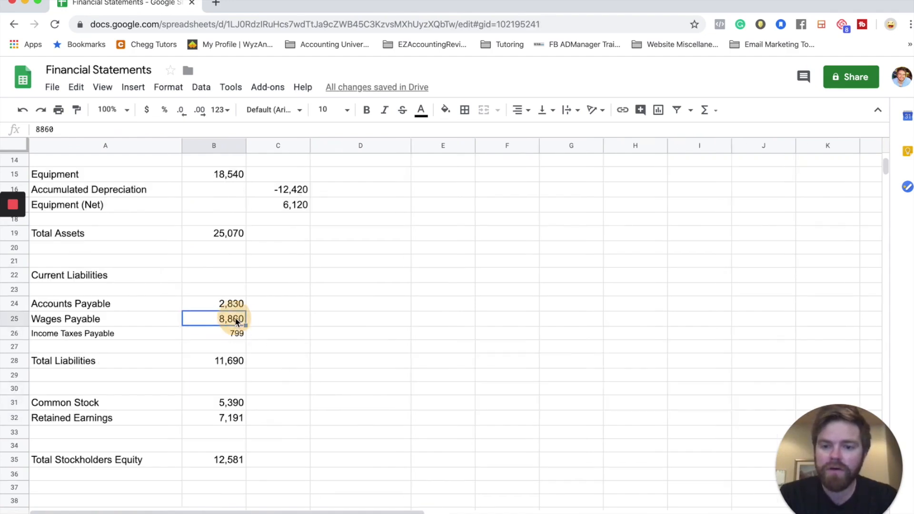
click(77, 109)
click(204, 331)
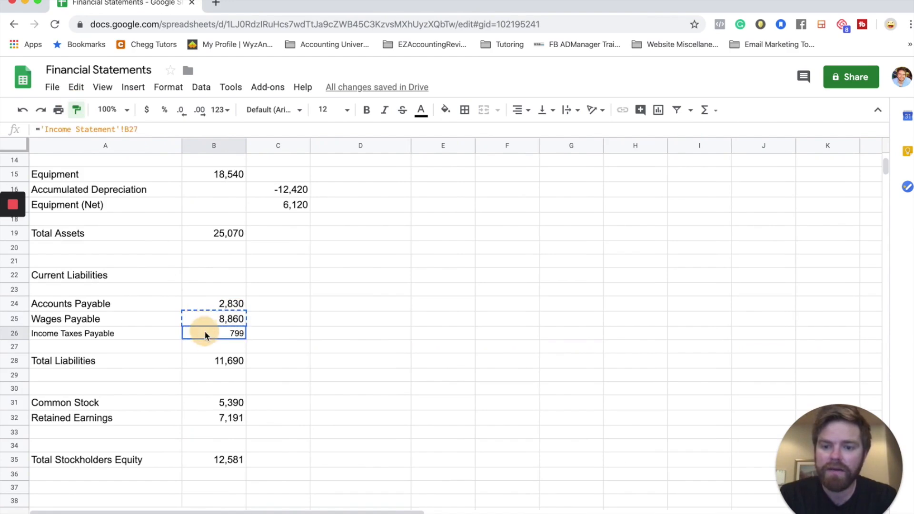
Step: Extend the Total Liabilities SUM in B28 to B24:B26 so it reads 12,489
click(234, 364)
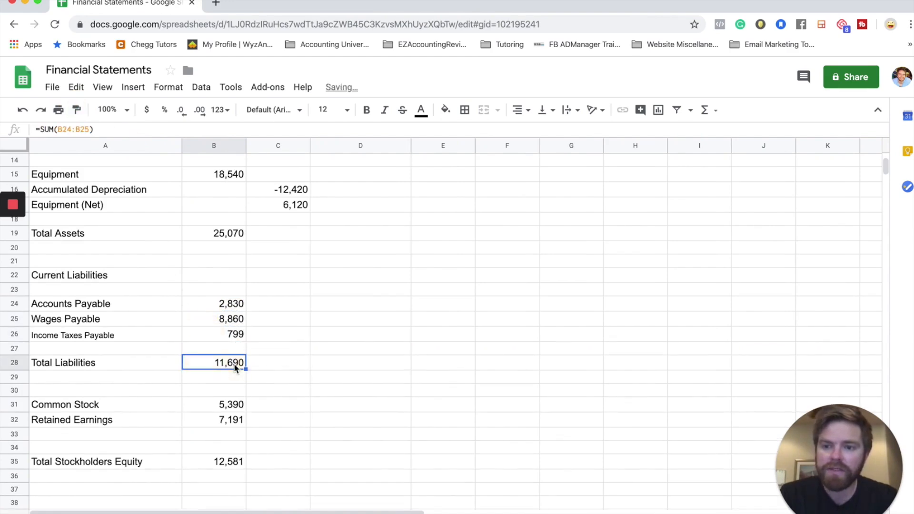
click(88, 129)
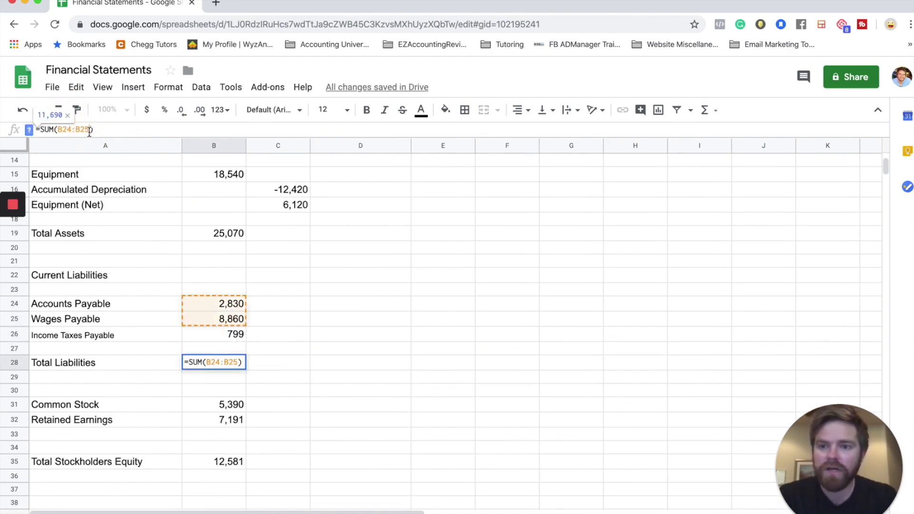
key(BackSpace)
text(6)
key(Return)
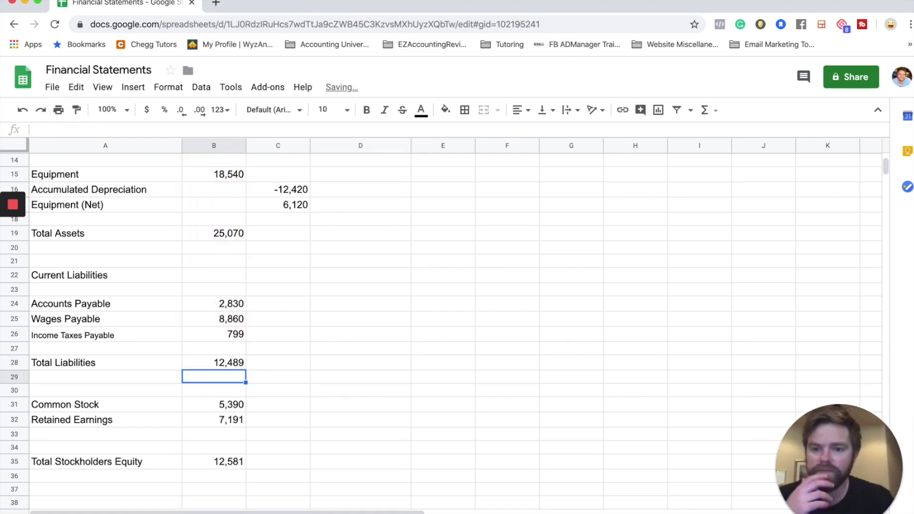
scroll(275, 444, down, 4)
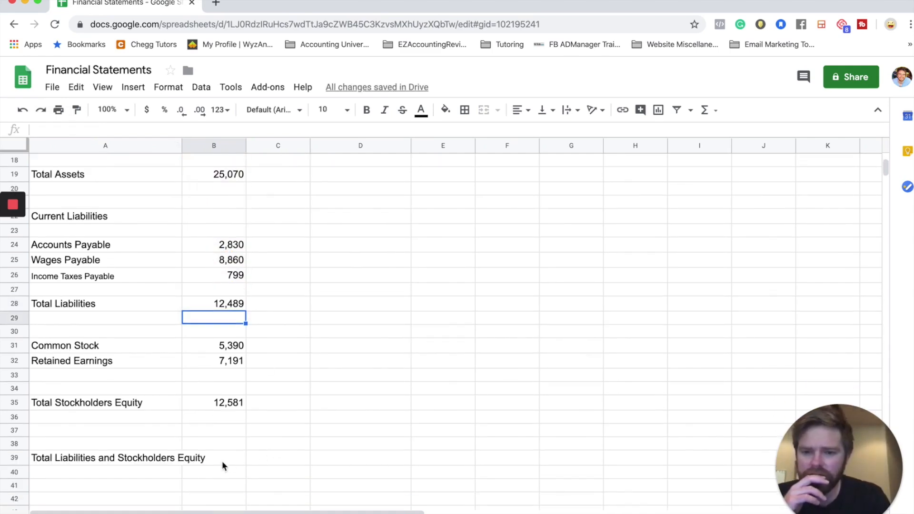
Step: Widen column A and total Liabilities and Stockholders Equity in B39 as =SUM(B28,B35), 25,070
drag(181, 146, 222, 146)
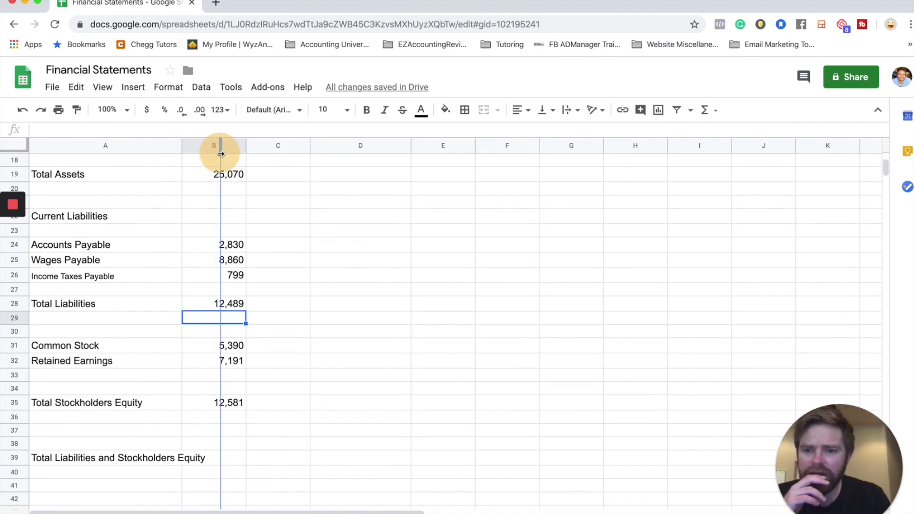
click(265, 457)
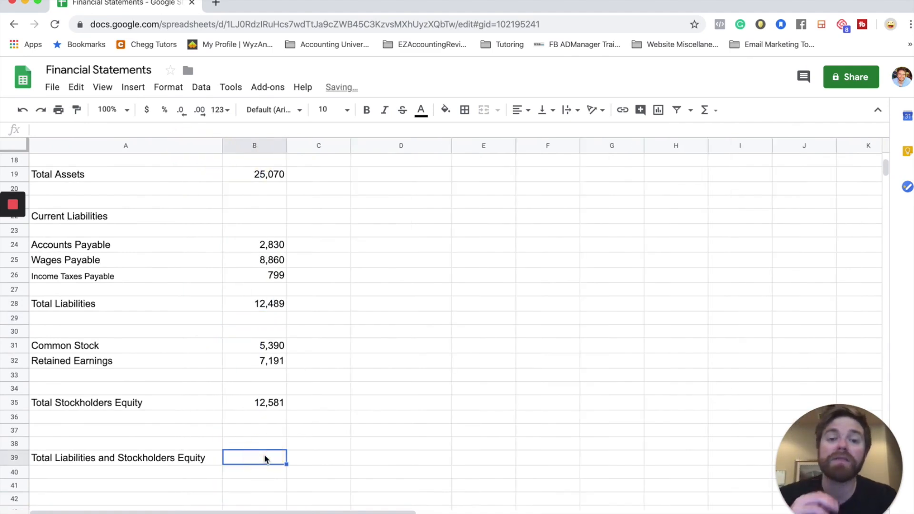
text(=suM()
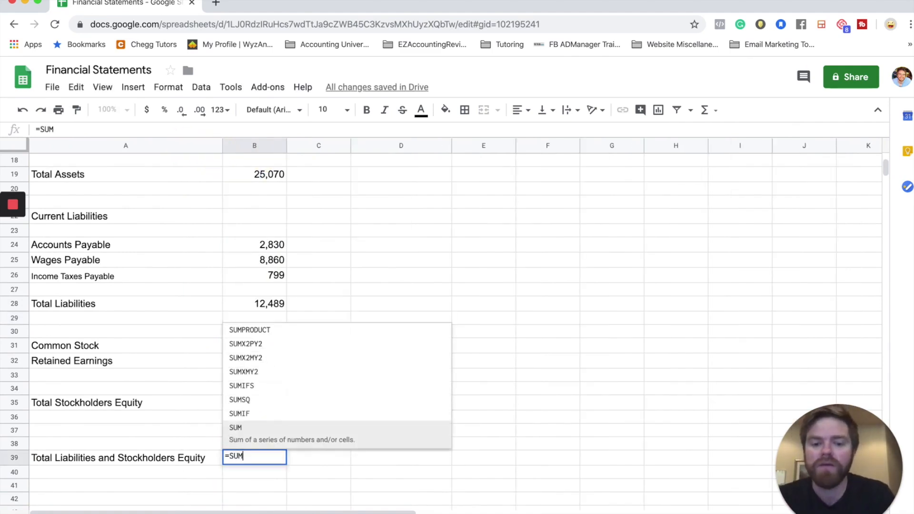
text((B28)
click(270, 304)
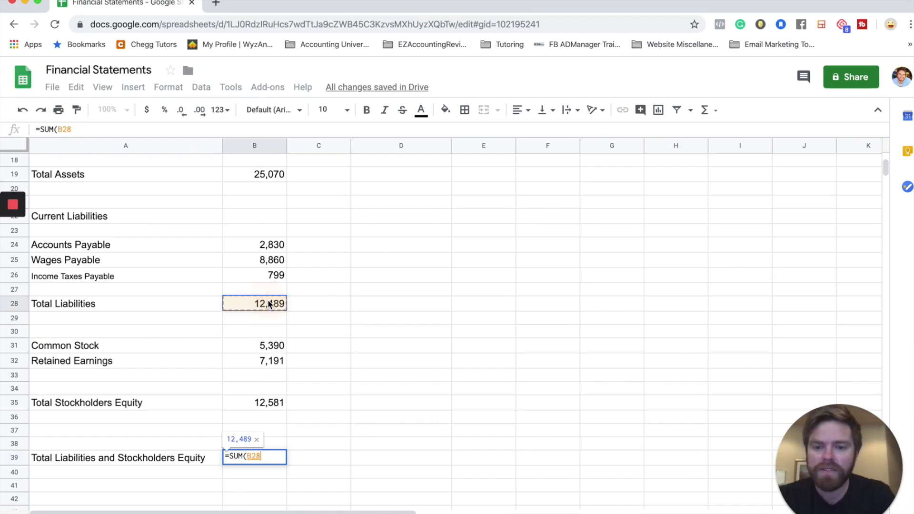
text(,)
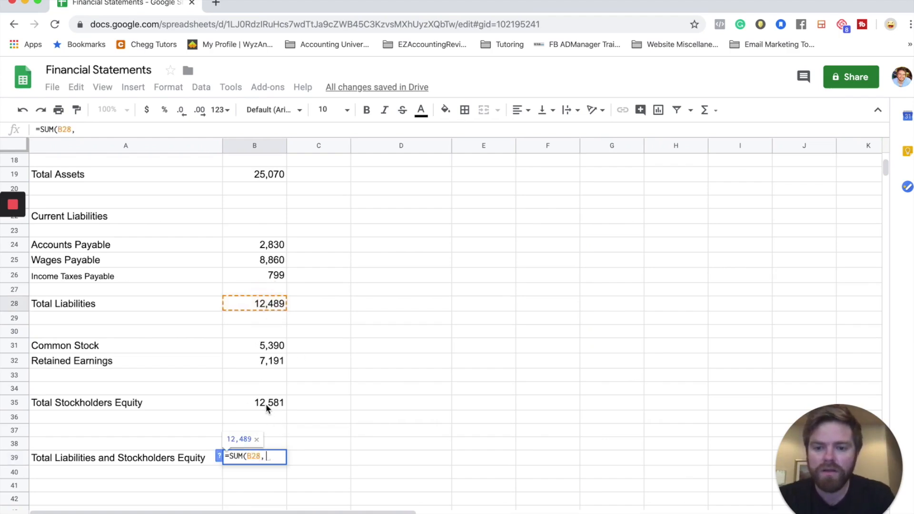
click(266, 404)
key(Return)
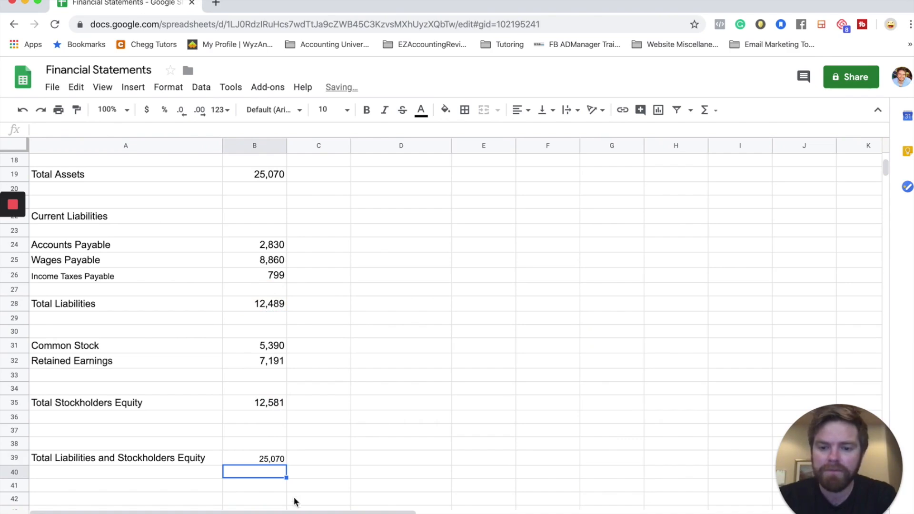
Step: Paint the equity total's formatting from B35 onto the combined total in B39
click(268, 403)
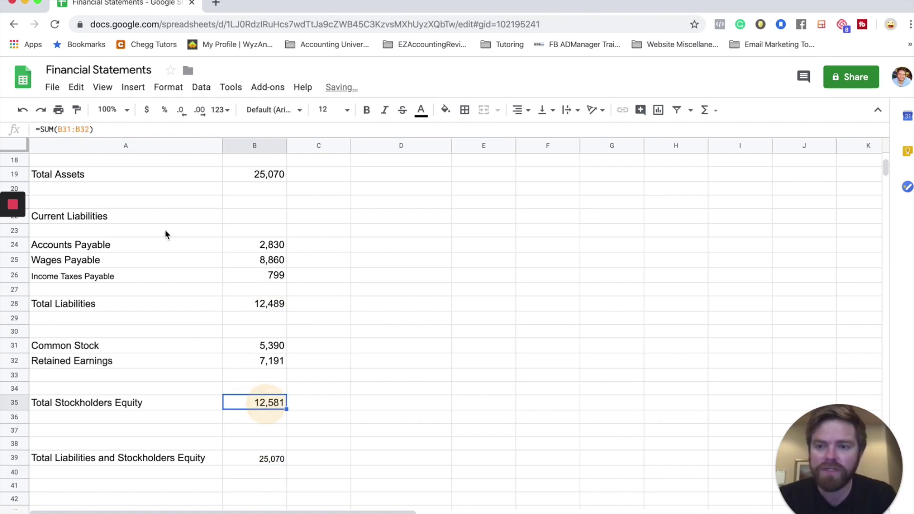
click(76, 109)
click(259, 461)
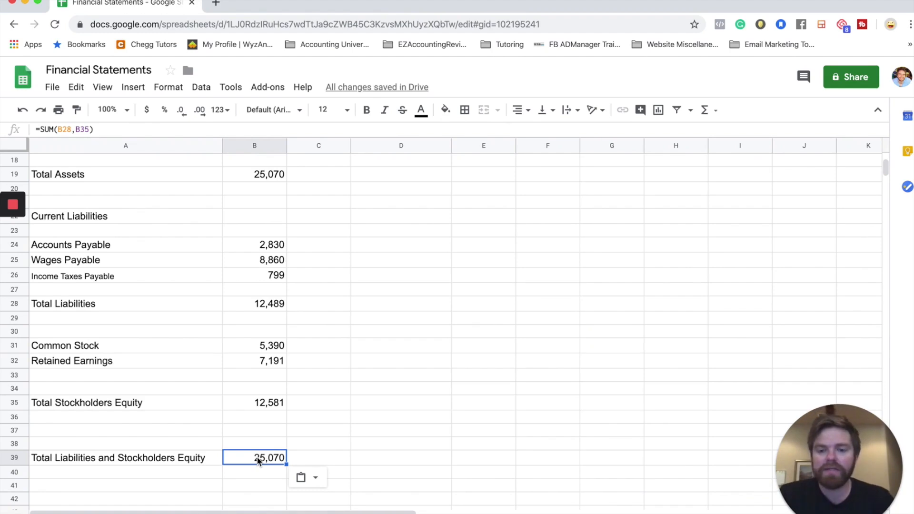
Step: Bold the Total Liabilities and Stockholders Equity row A39:B39 and the Total Assets row A19:B19
click(325, 435)
click(171, 457)
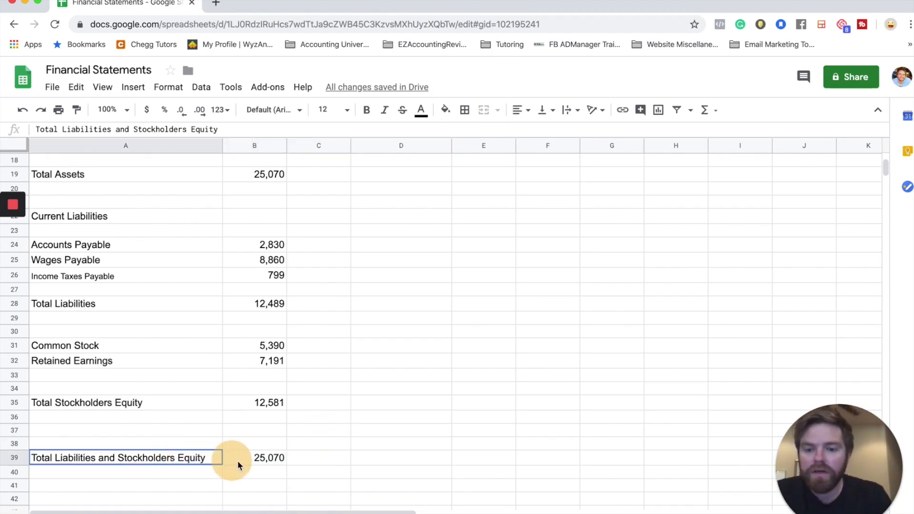
drag(172, 458, 239, 461)
key(ctrl+b)
click(325, 406)
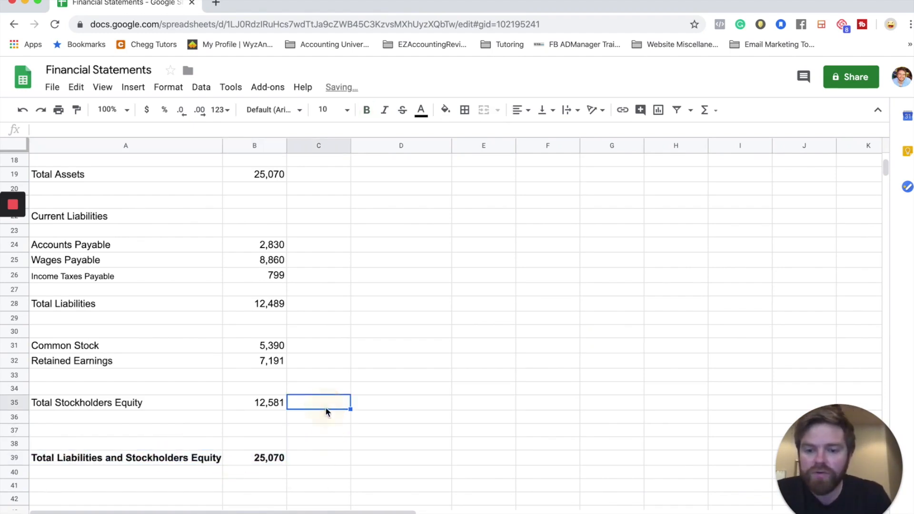
scroll(324, 407, up, 1)
scroll(280, 373, up, 1)
click(172, 234)
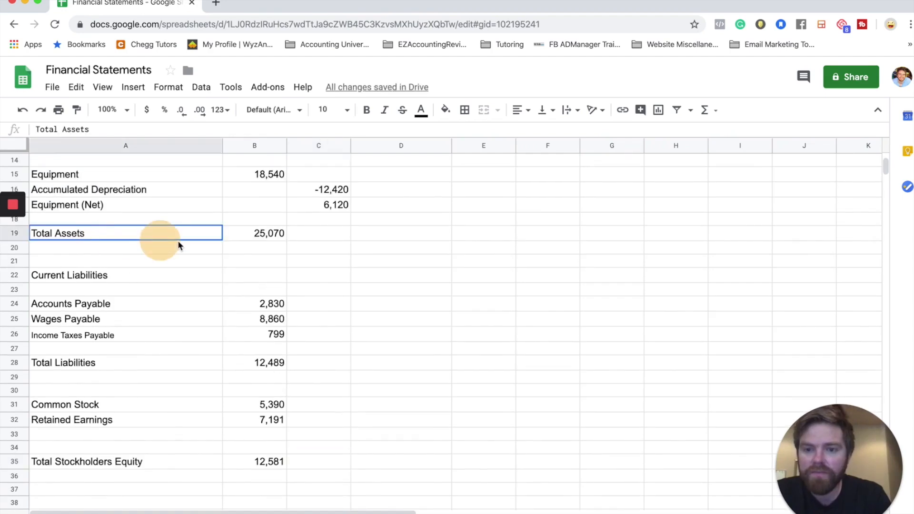
drag(178, 236, 246, 235)
key(ctrl+b)
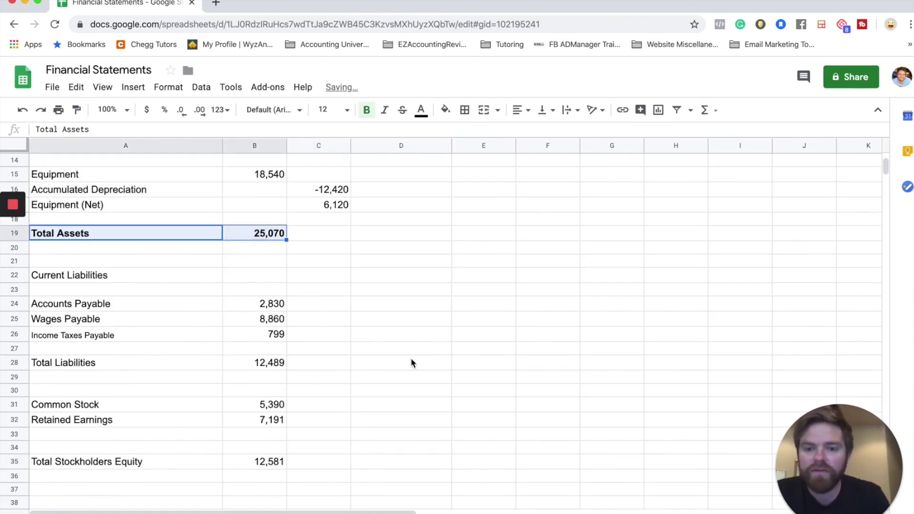
click(401, 361)
scroll(307, 423, down, 2)
scroll(306, 424, up, 5)
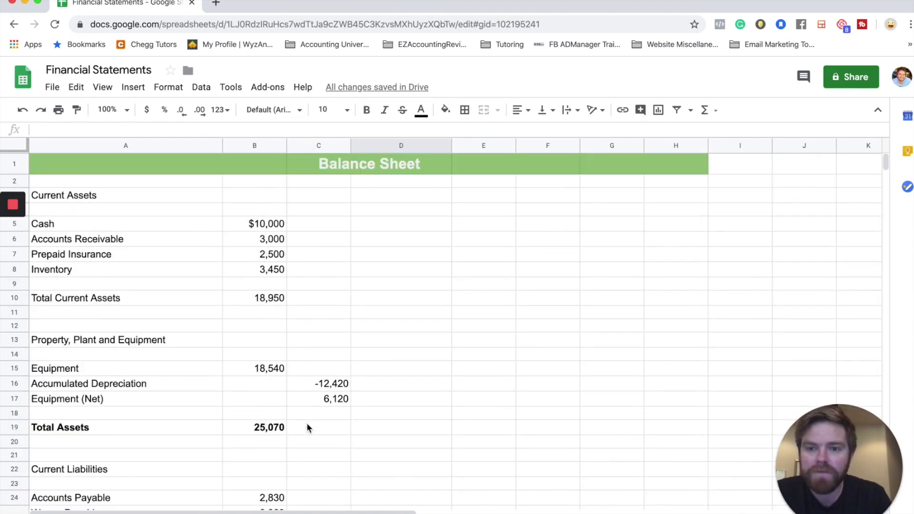